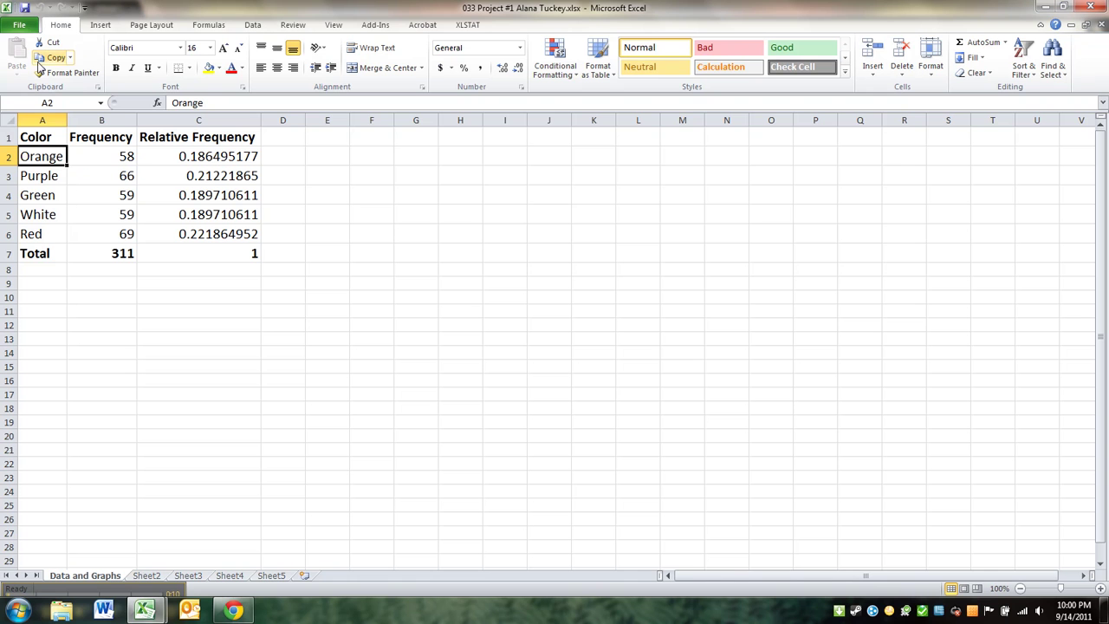
click(26, 10)
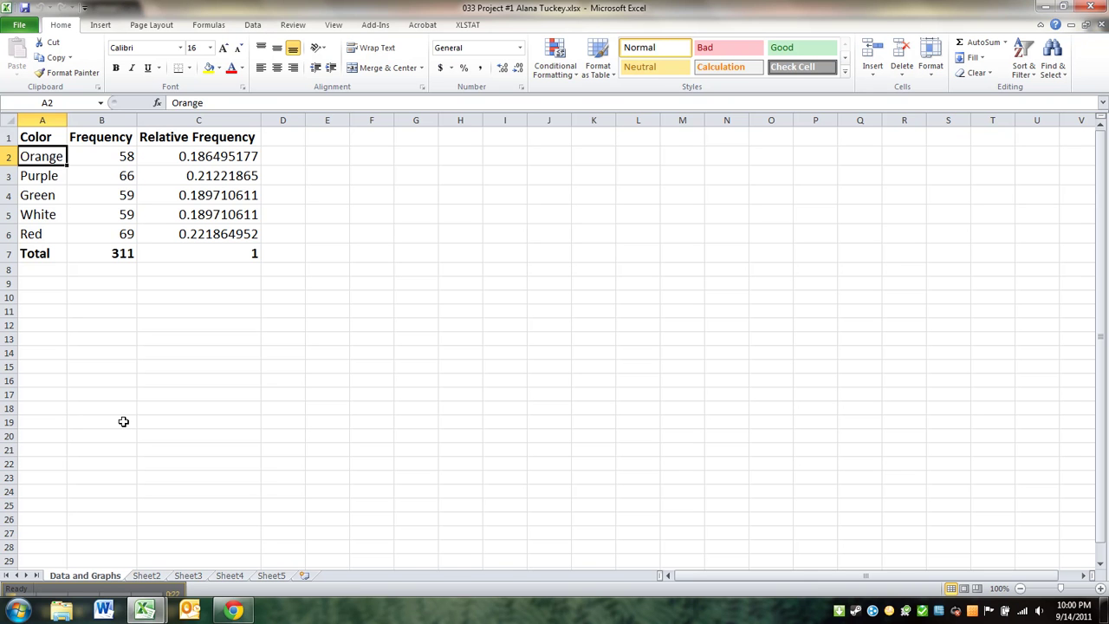
drag(104, 598, 1000, 516)
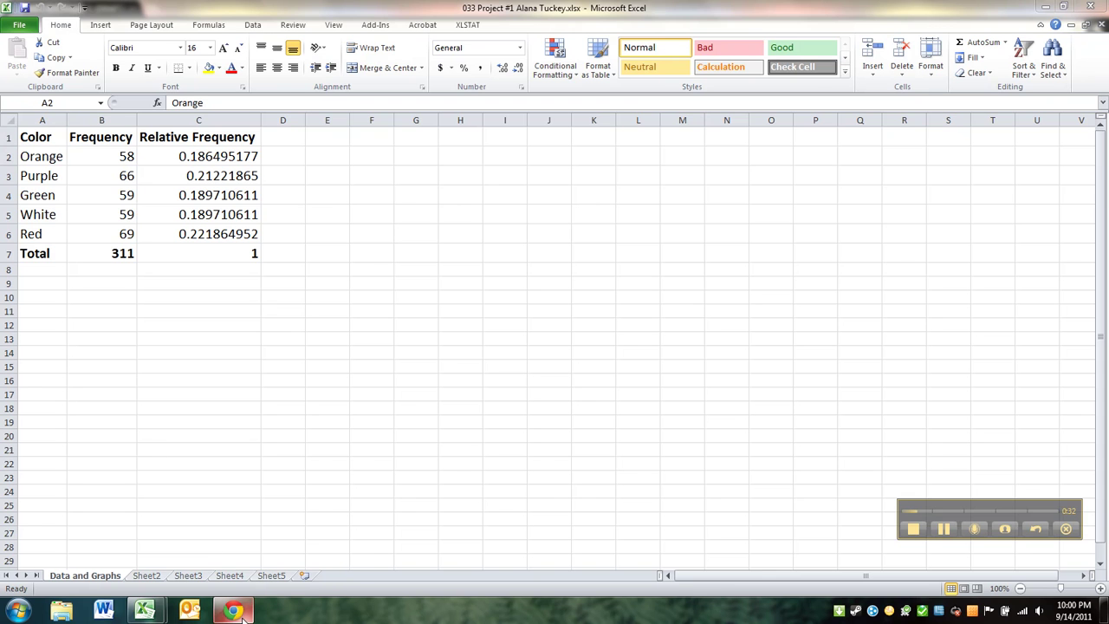
Switch to the MAT 033 Project 1 document in Chrome and review the Step 2 instructions on the table required for each candy package.
mouse_move(233, 611)
click(258, 574)
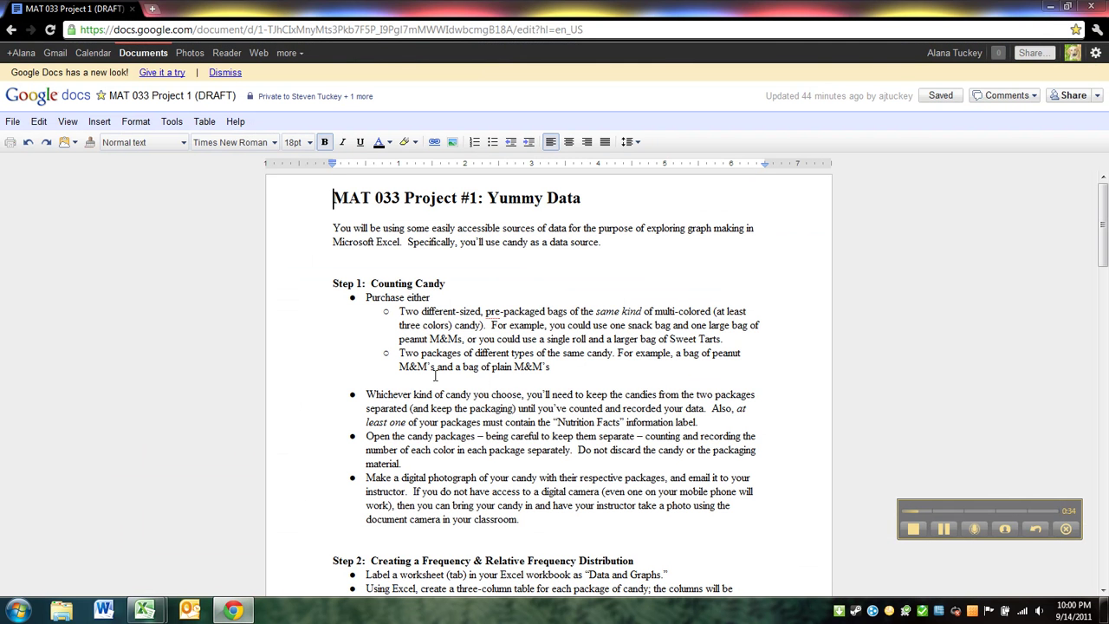
click(544, 338)
scroll(544, 339, down, 5)
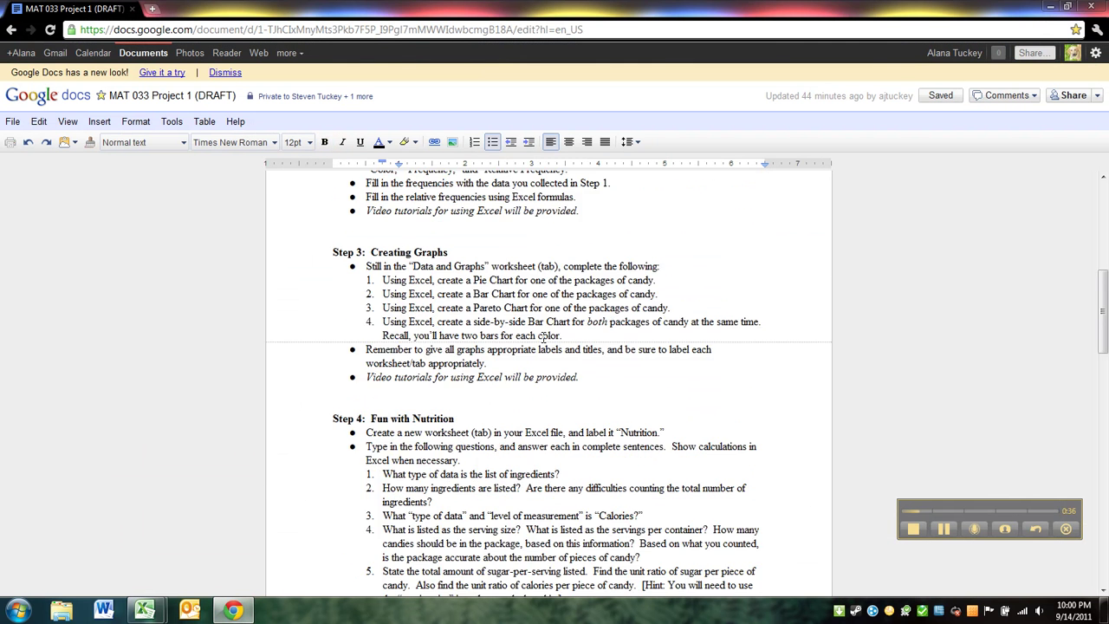
scroll(544, 338, down, 1)
scroll(544, 339, up, 1)
scroll(546, 345, up, 2)
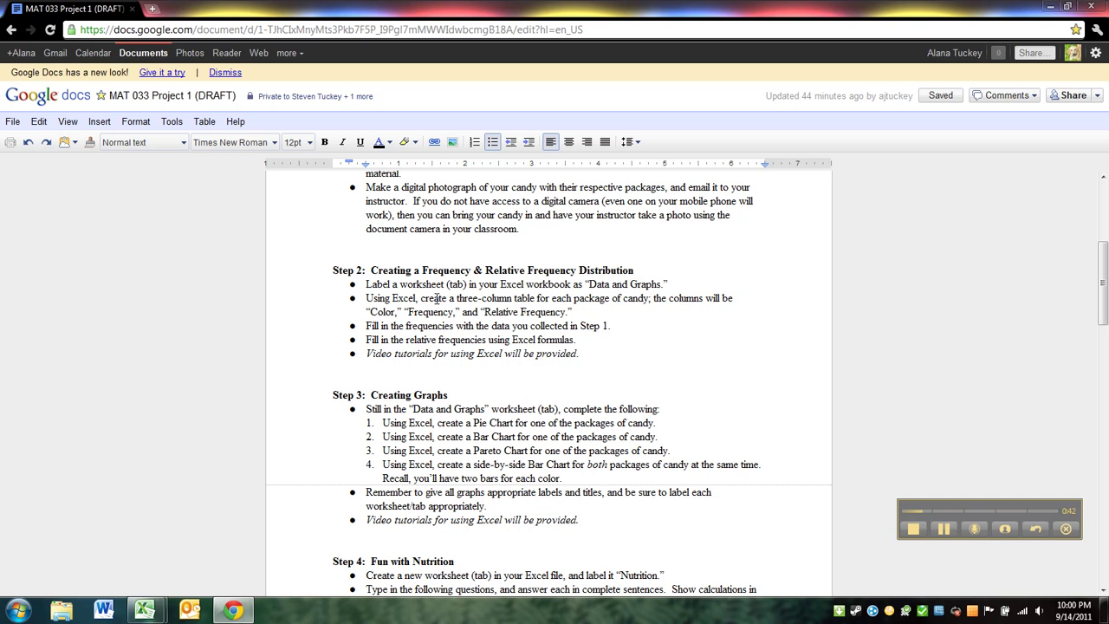
drag(439, 298, 461, 312)
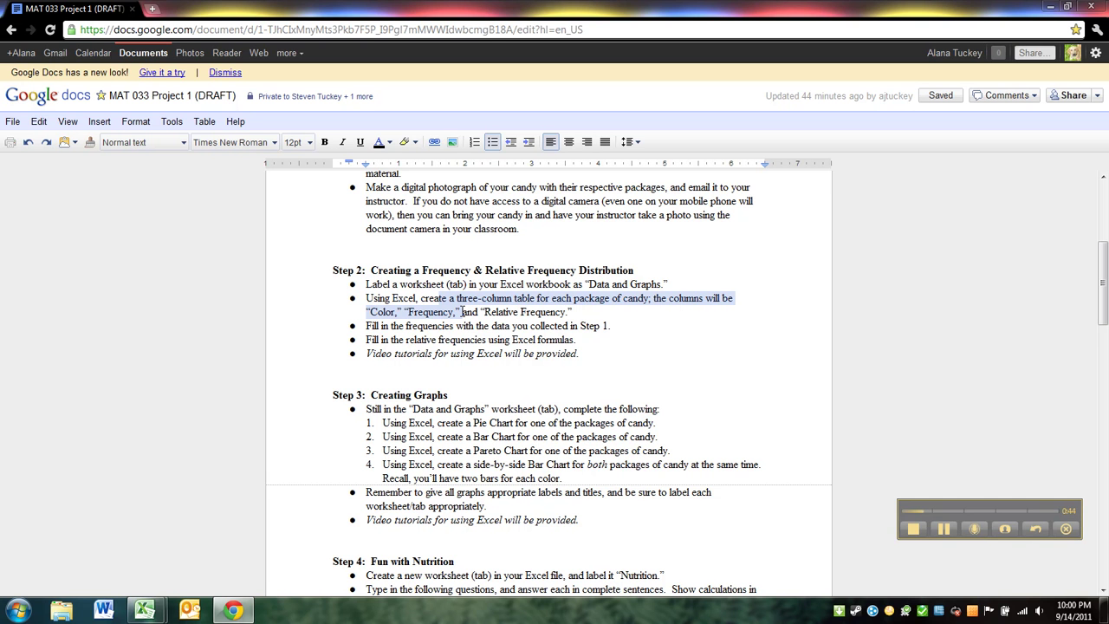
click(529, 311)
triple_click(559, 302)
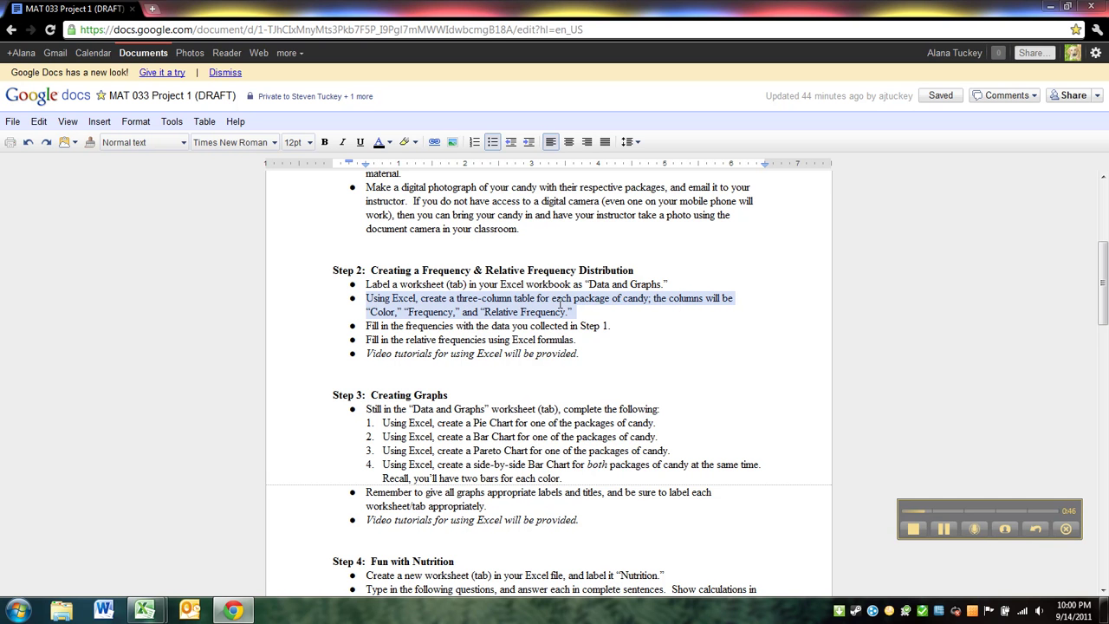
double_click(560, 299)
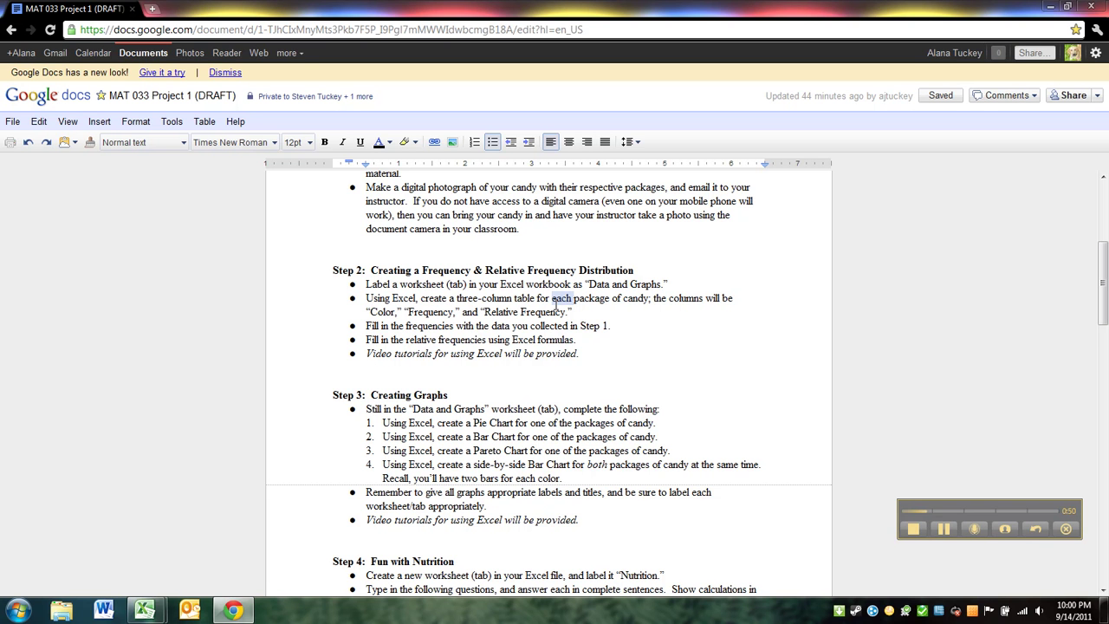
Switch back to the project workbook in Excel, apply all borders to the table A1:C7 and centre its contents.
click(148, 611)
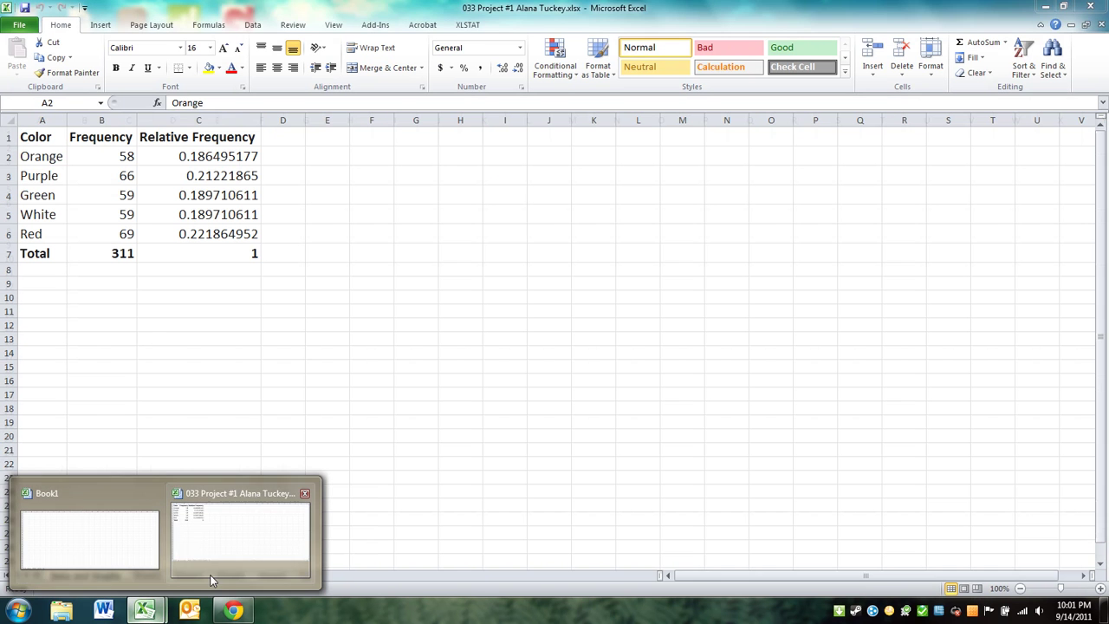
click(215, 551)
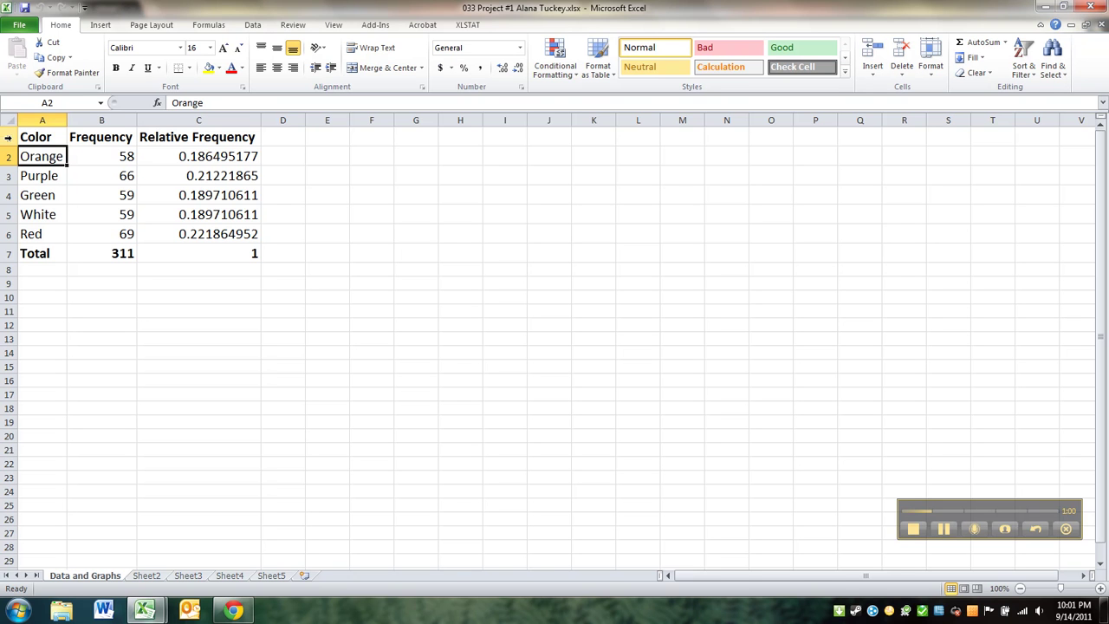
click(48, 136)
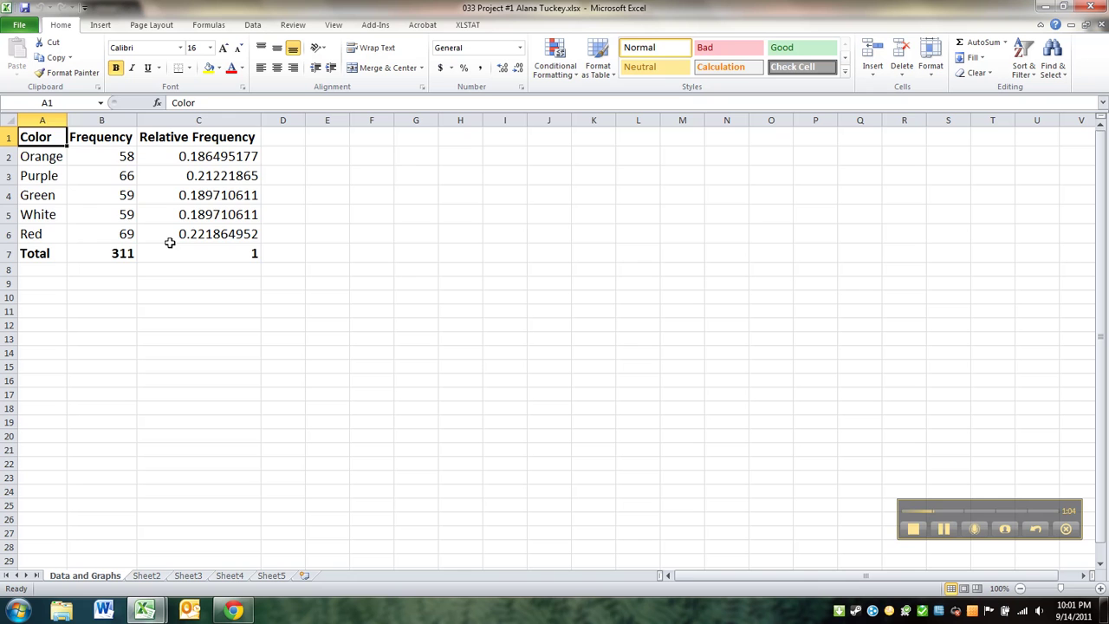
drag(176, 252, 49, 132)
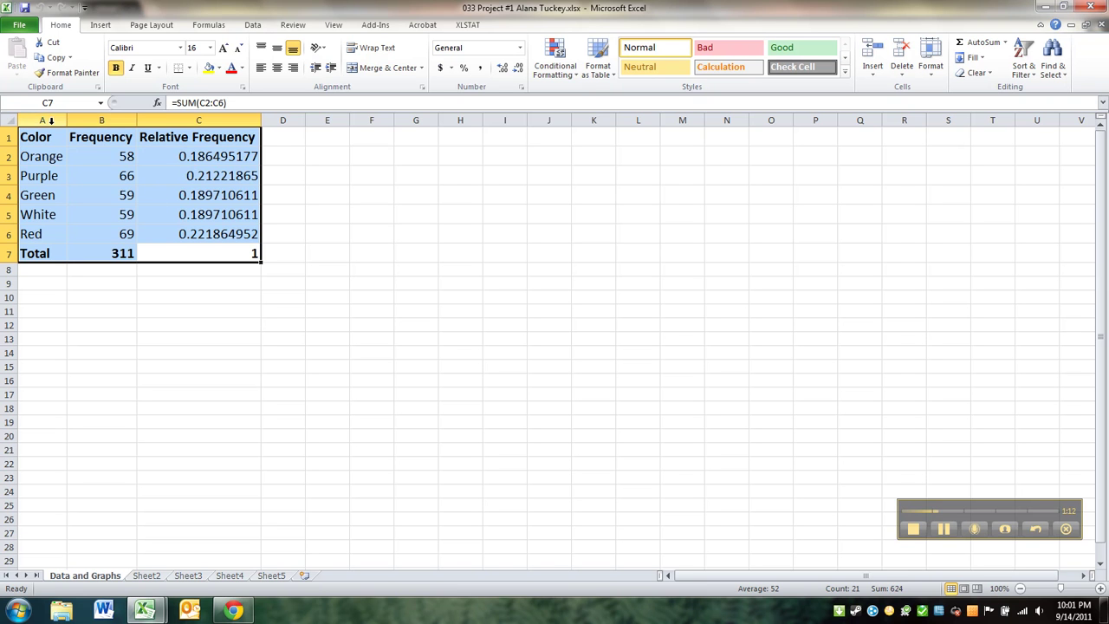
click(190, 69)
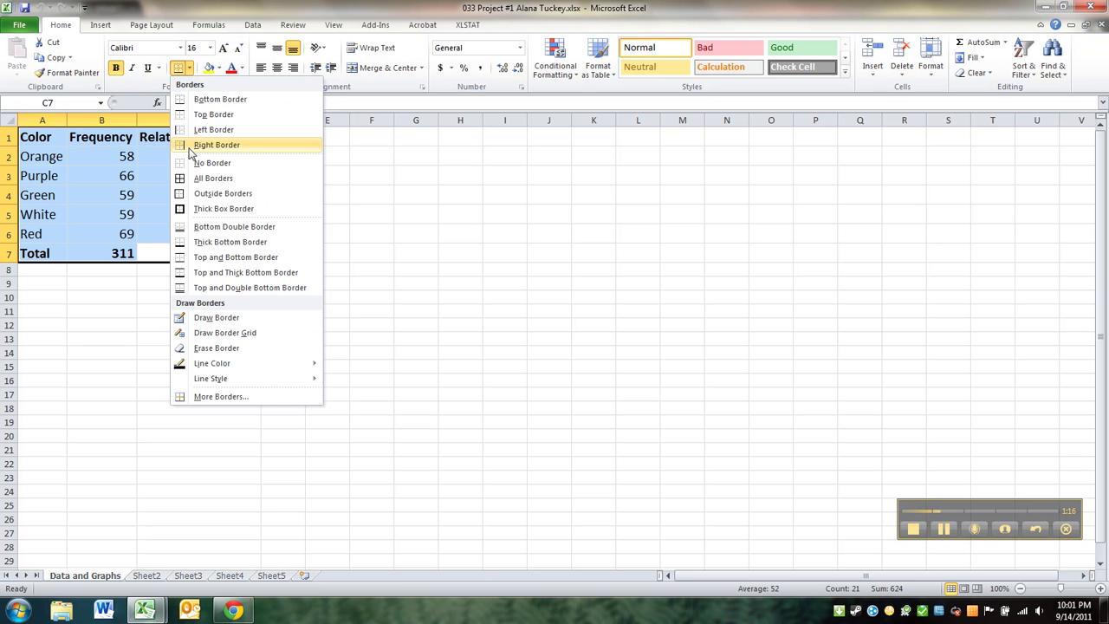
click(184, 178)
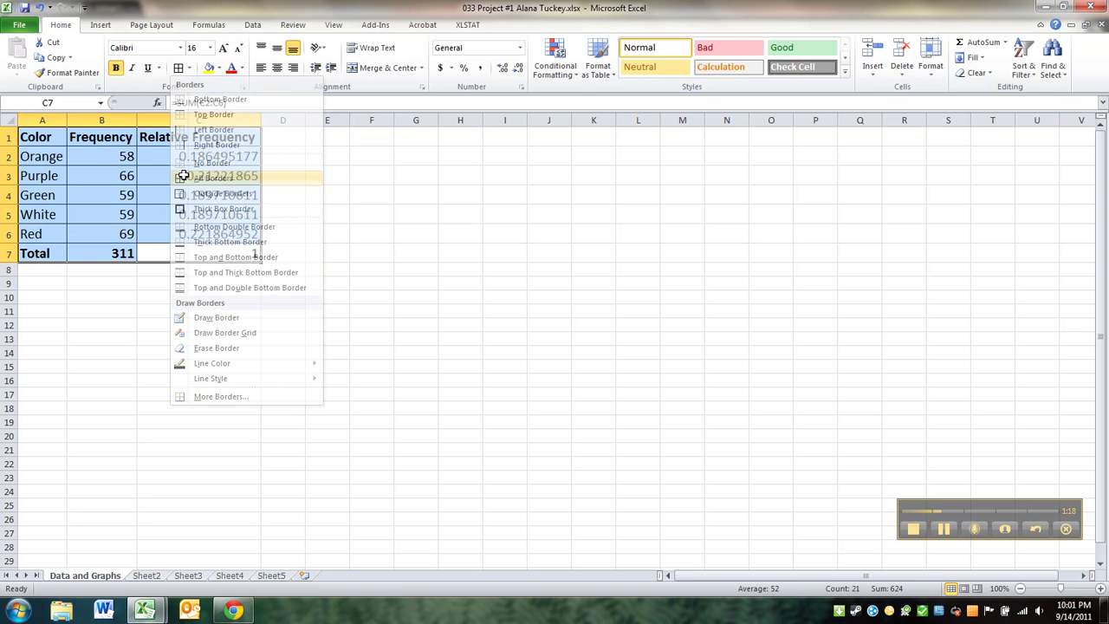
click(277, 69)
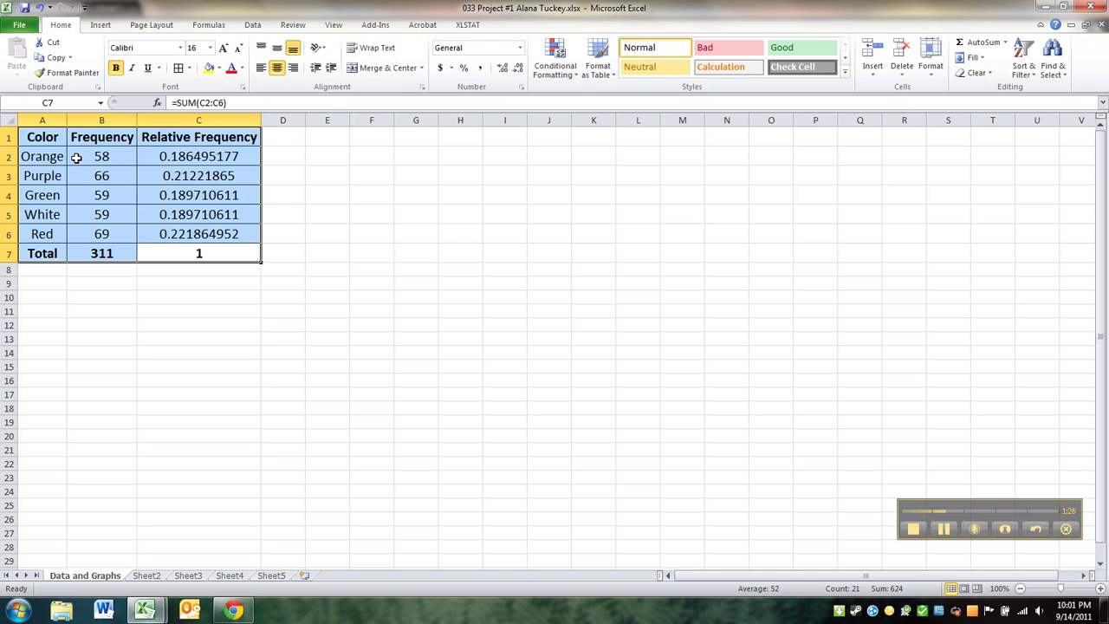
Insert a blank row above the table's header row.
click(18, 139)
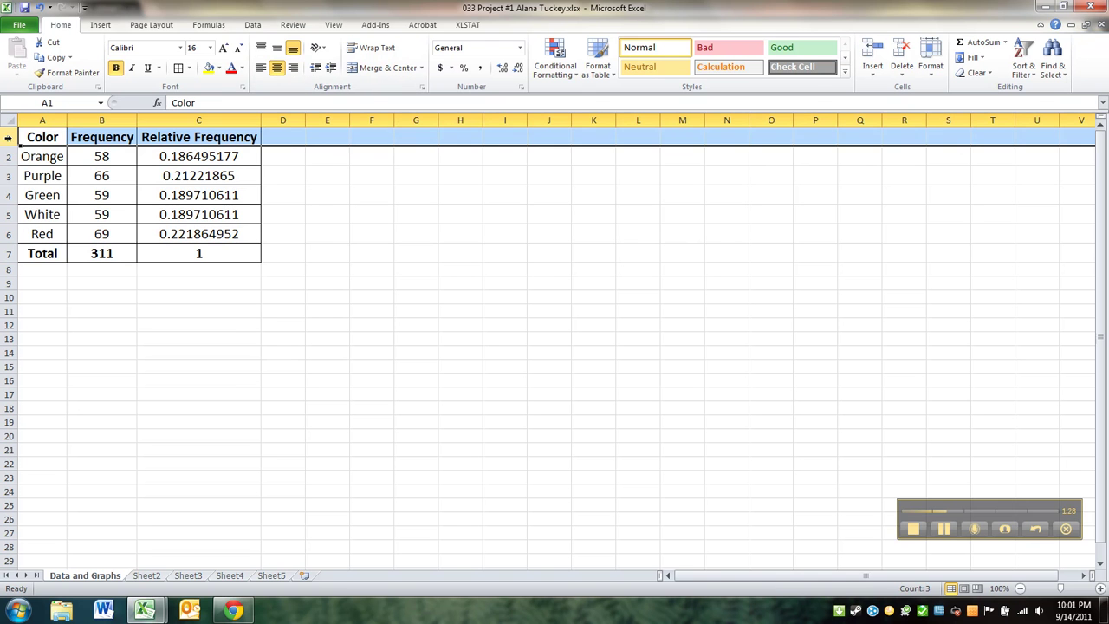
click(79, 170)
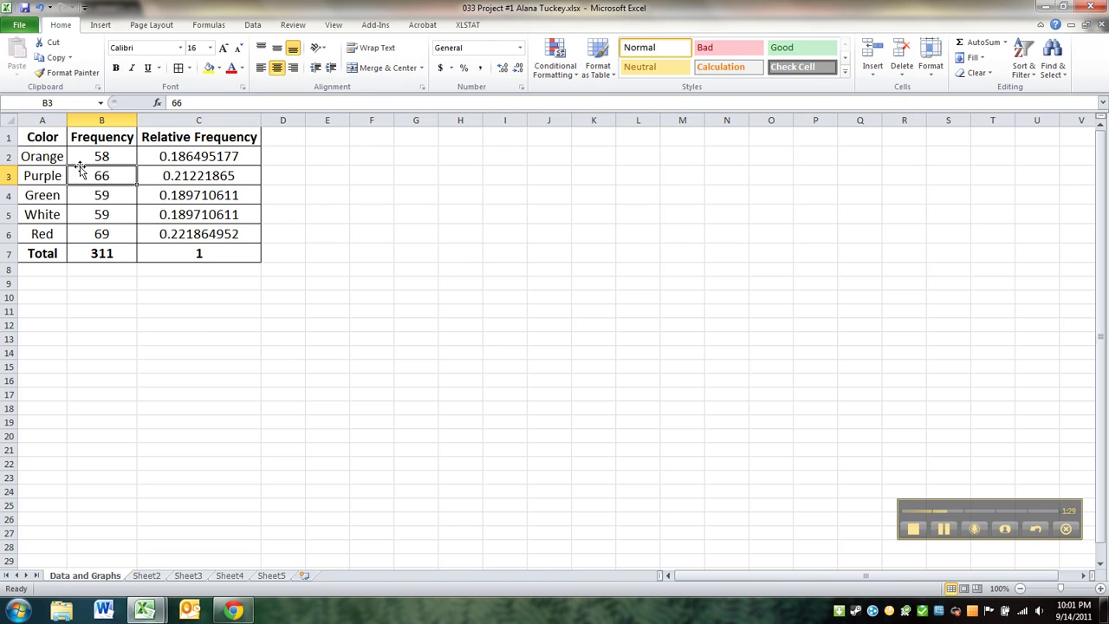
click(7, 137)
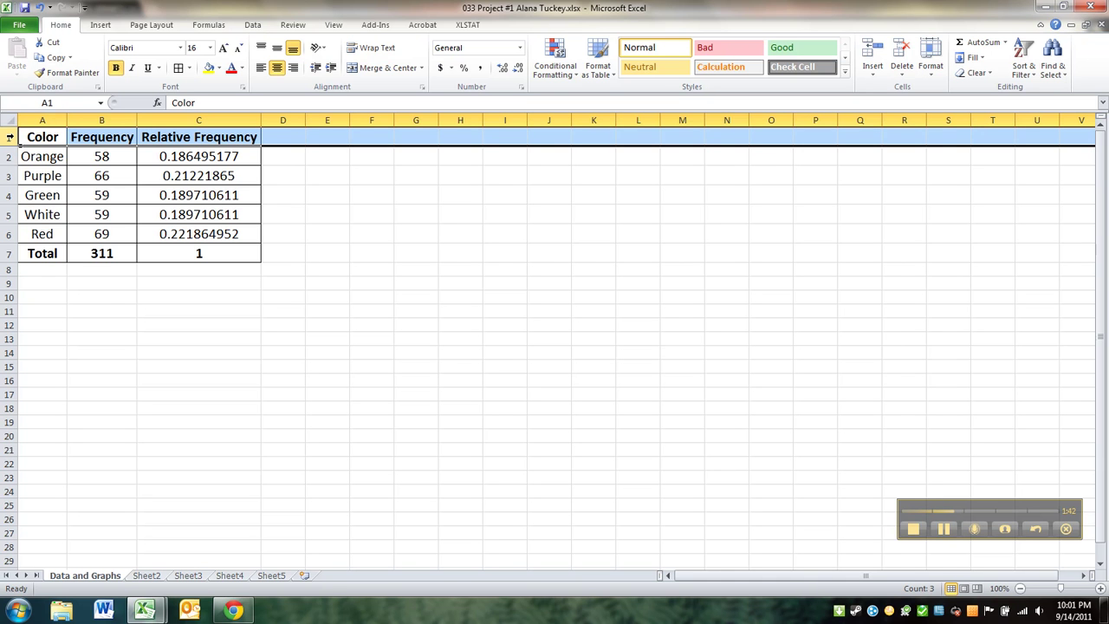
right_click(9, 136)
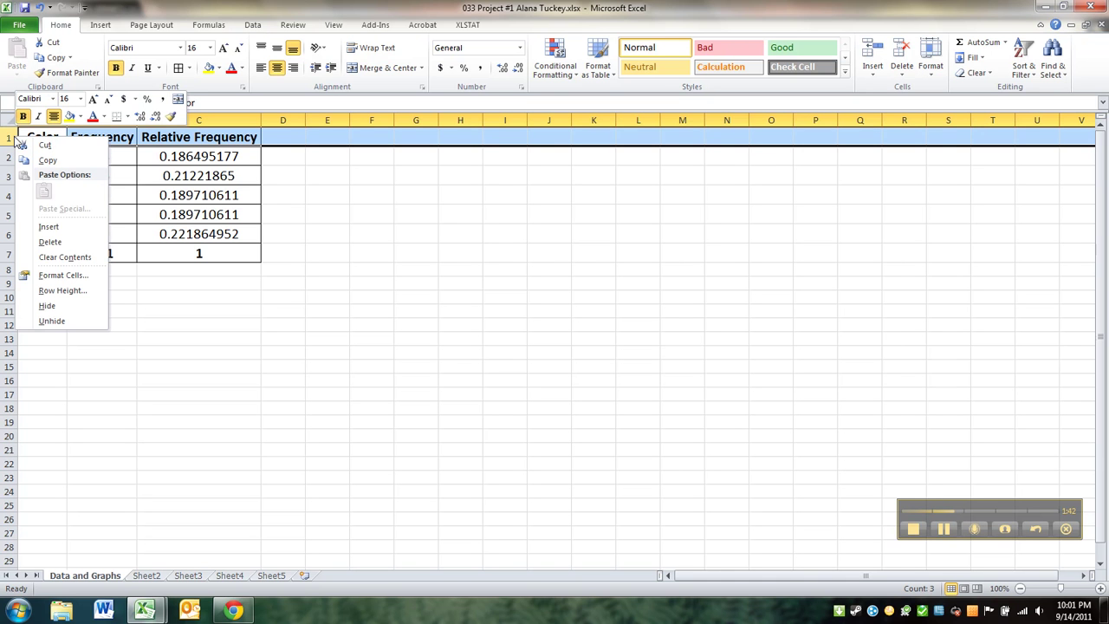
click(43, 227)
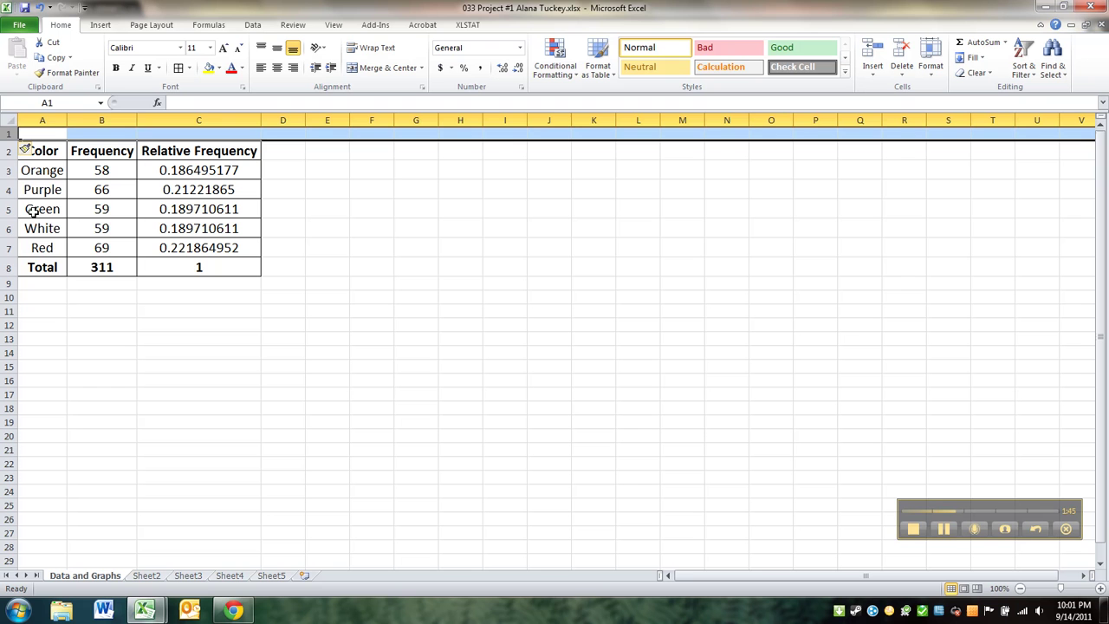
Enter the title "Large Candy Package" in cell A1 and set its font size to 26.
click(53, 132)
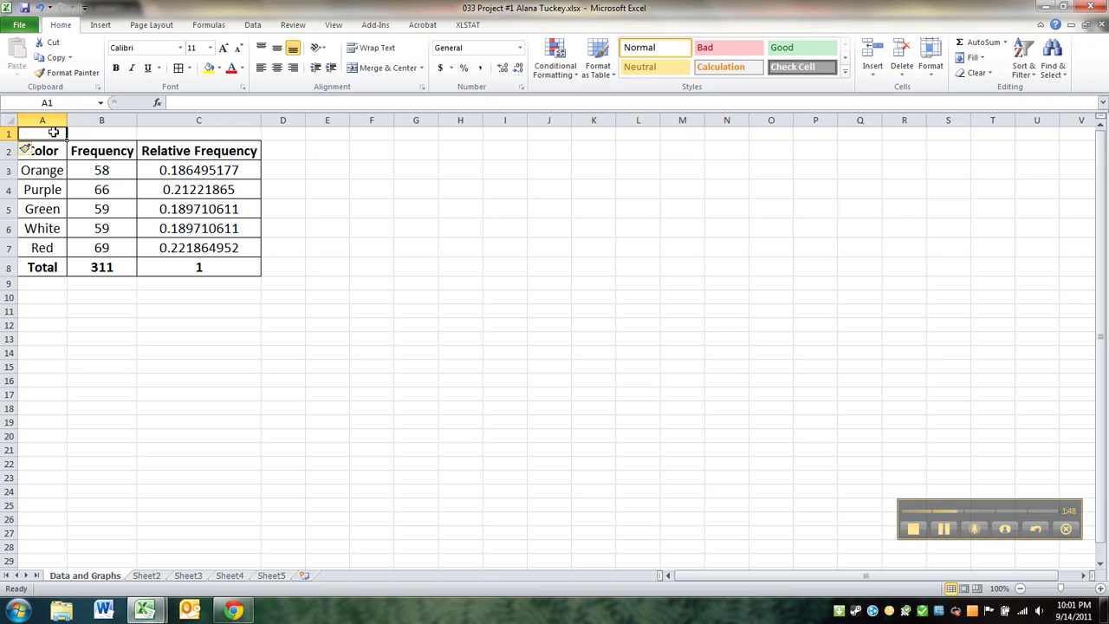
text(Large Candy Package)
key(Return)
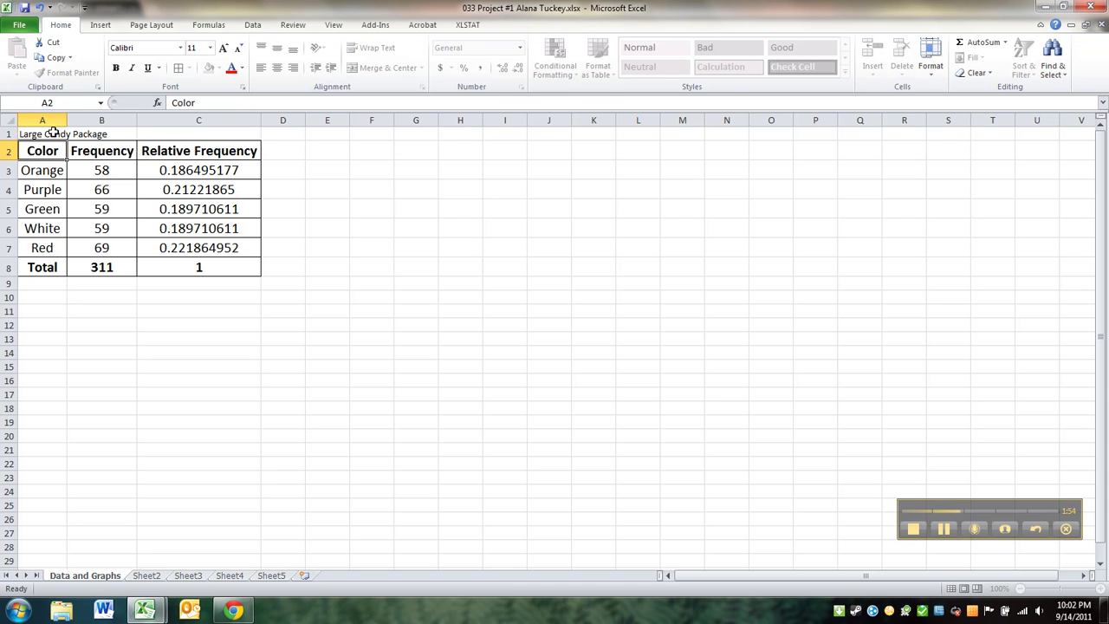
click(22, 132)
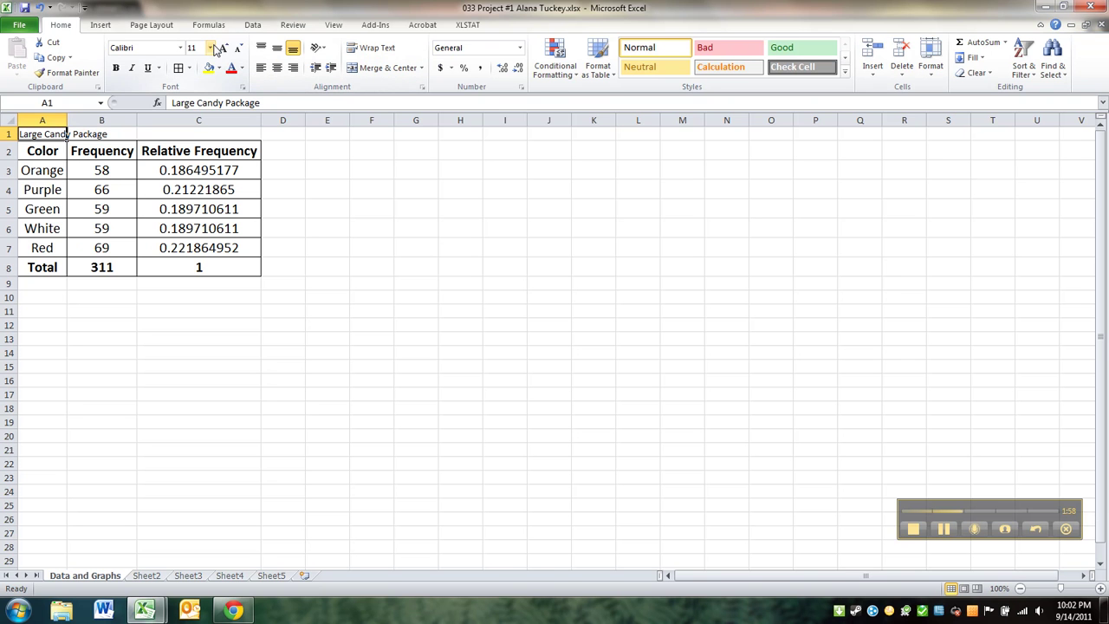
click(209, 47)
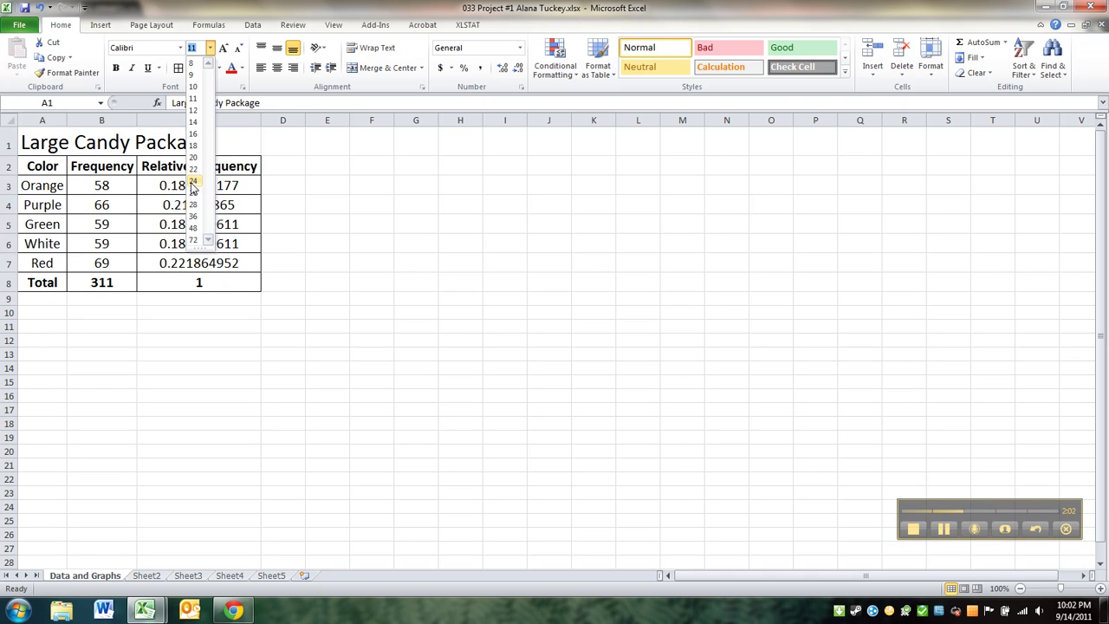
click(192, 194)
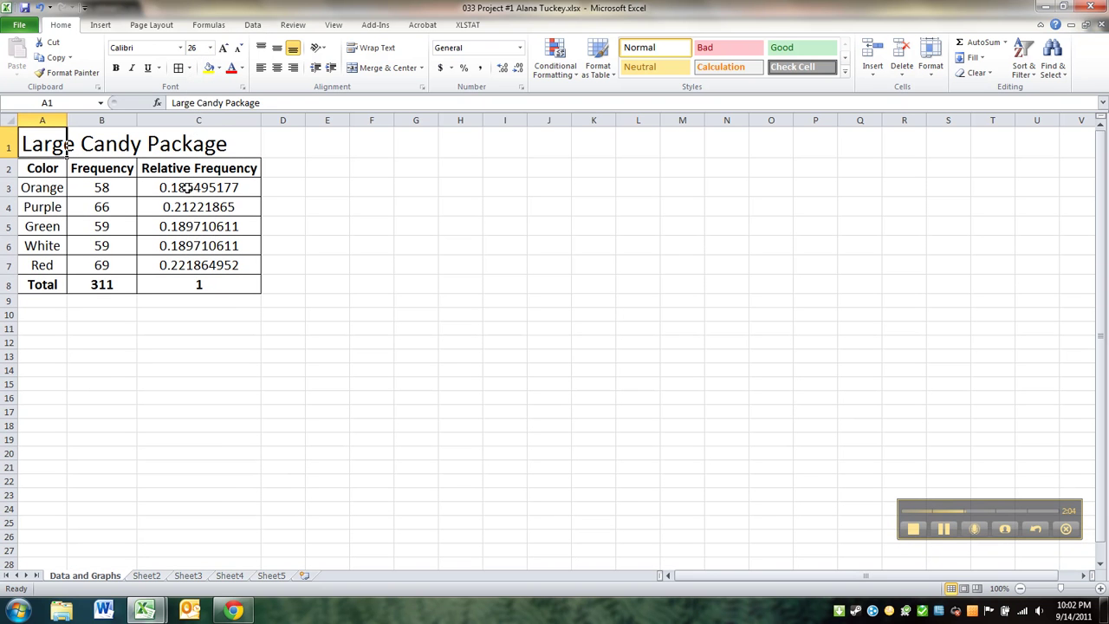
click(93, 191)
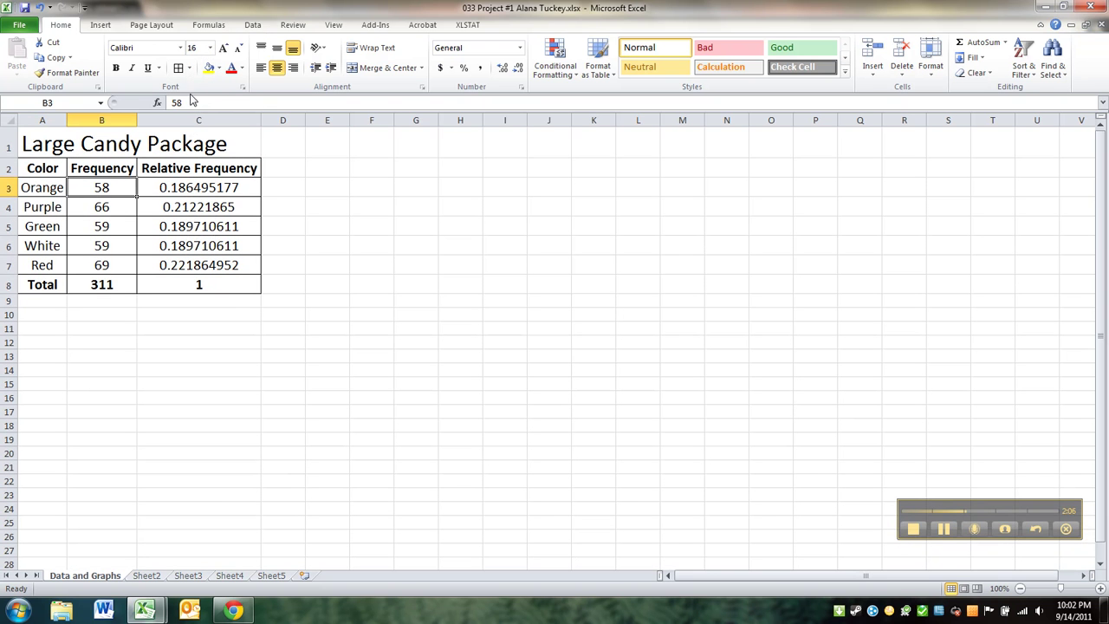
click(54, 149)
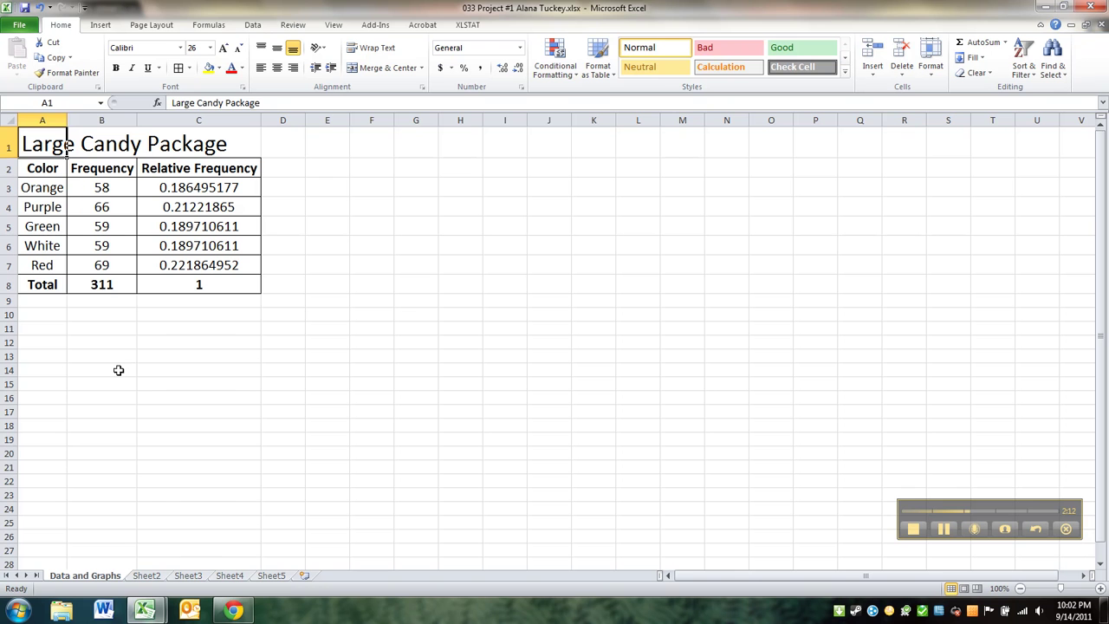
click(117, 369)
Switch to the project instructions in Chrome and review the Step 2 requirement on filling in relative frequencies.
mouse_move(231, 611)
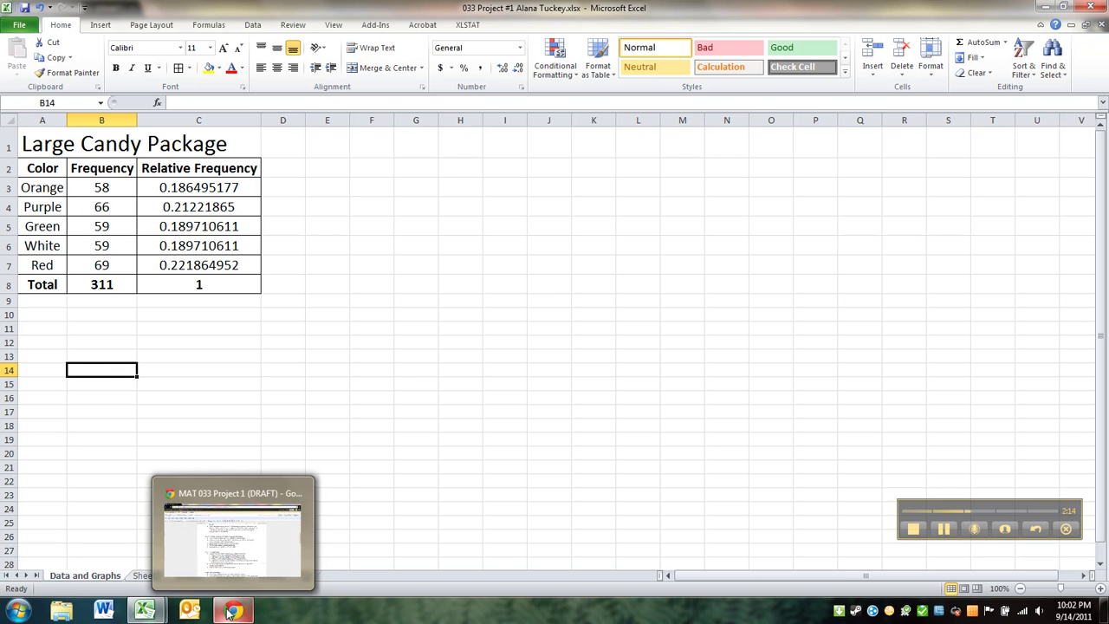
click(257, 548)
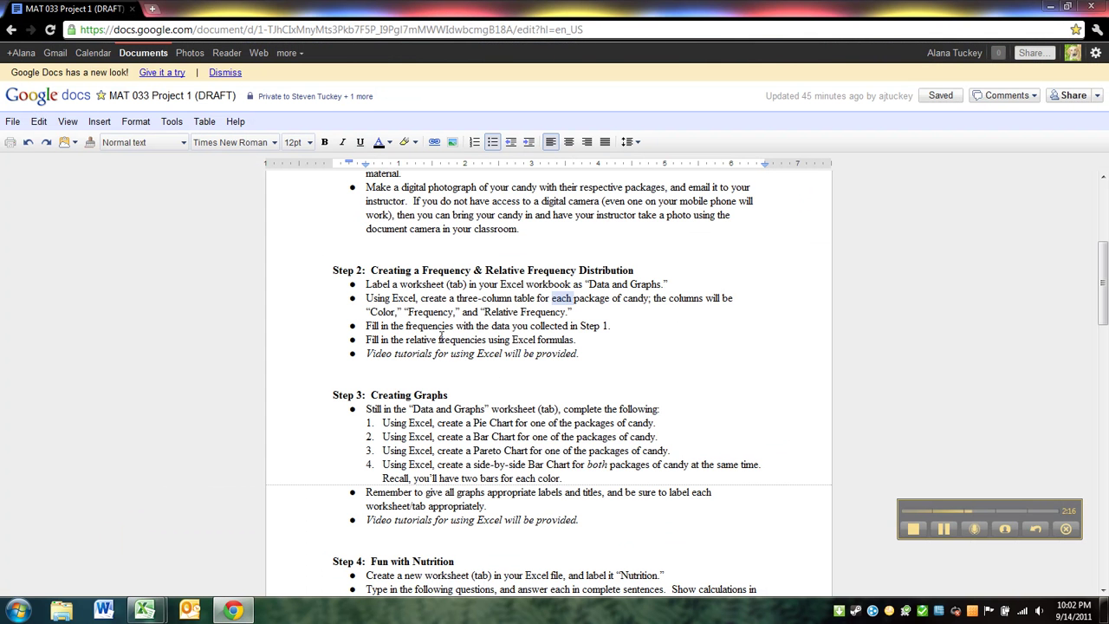
drag(407, 340, 499, 340)
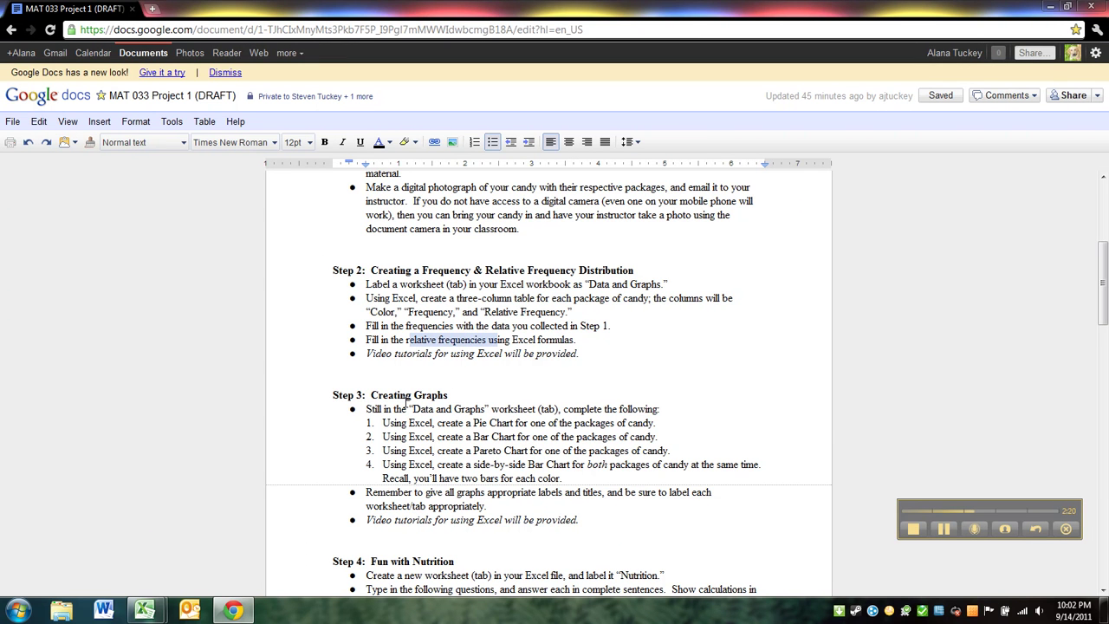
Return to the project workbook in Excel and examine the total frequency formula in B8 and the relative frequency formula in C7.
click(143, 612)
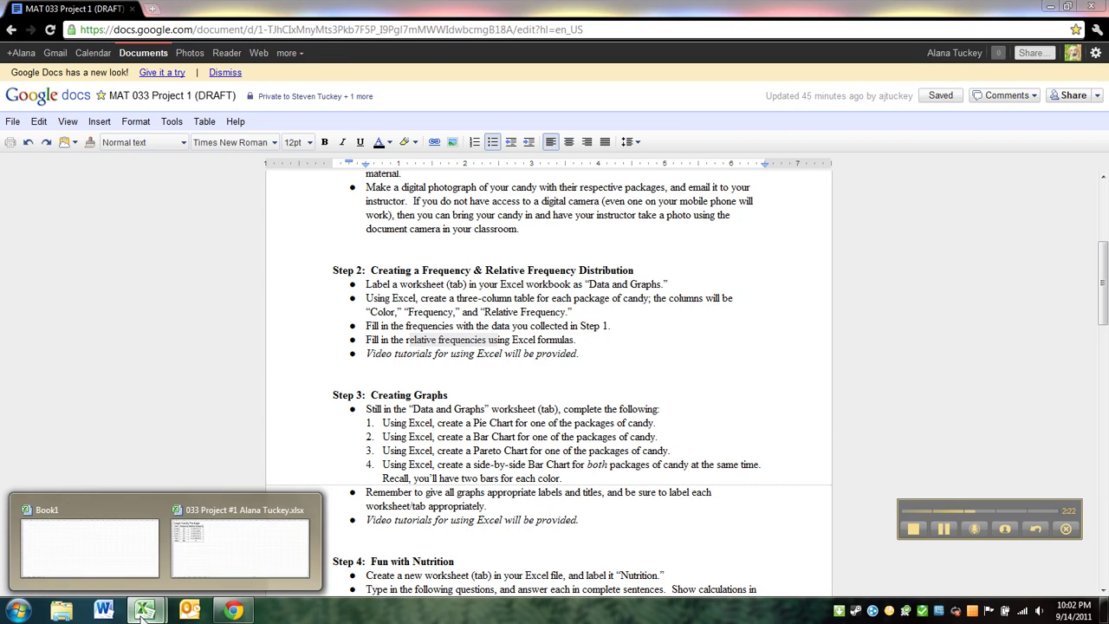
click(227, 548)
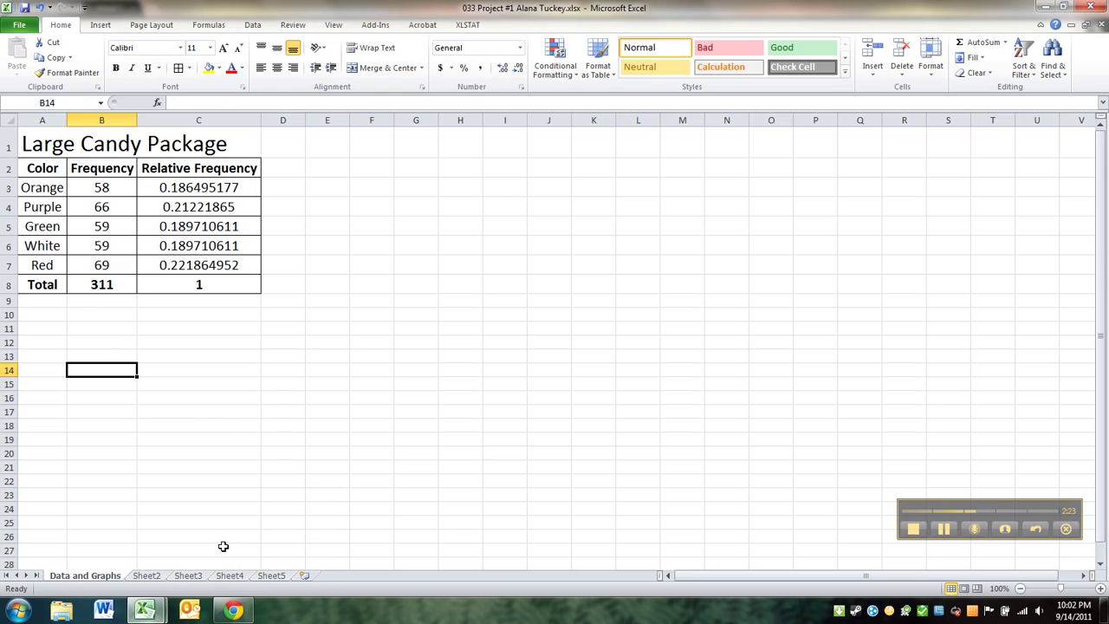
click(110, 286)
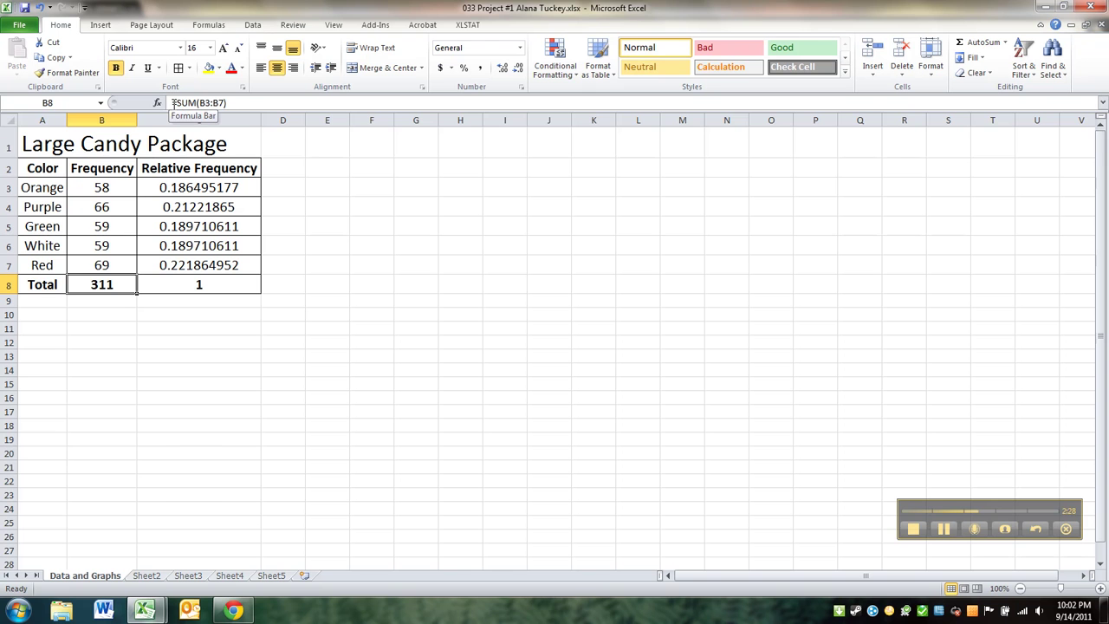
drag(168, 103, 306, 111)
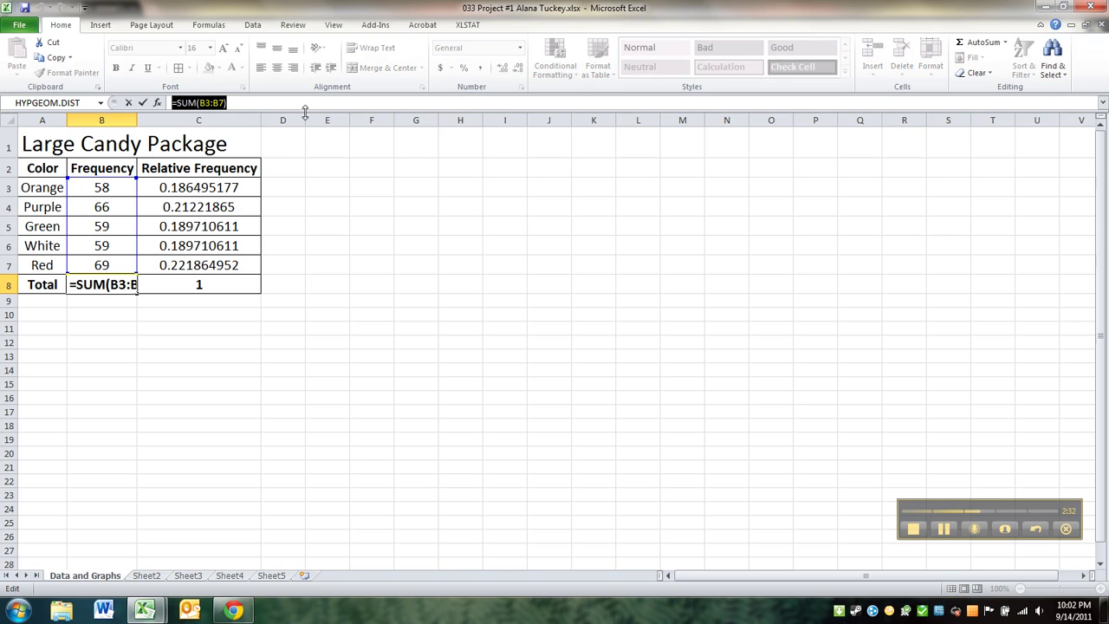
key(Return)
key(Right)
key(Up)
key(Up)
key(Up)
key(Up)
key(Up)
key(Up)
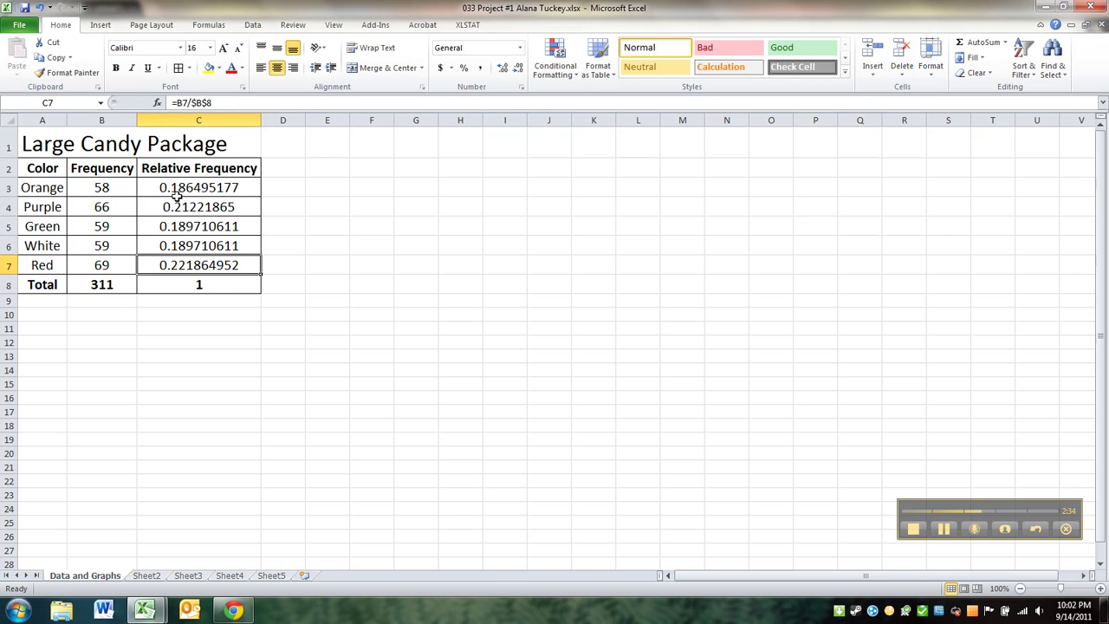
Examine the relative frequency formulas in C7 and C3 and the total formula in C8.
click(179, 102)
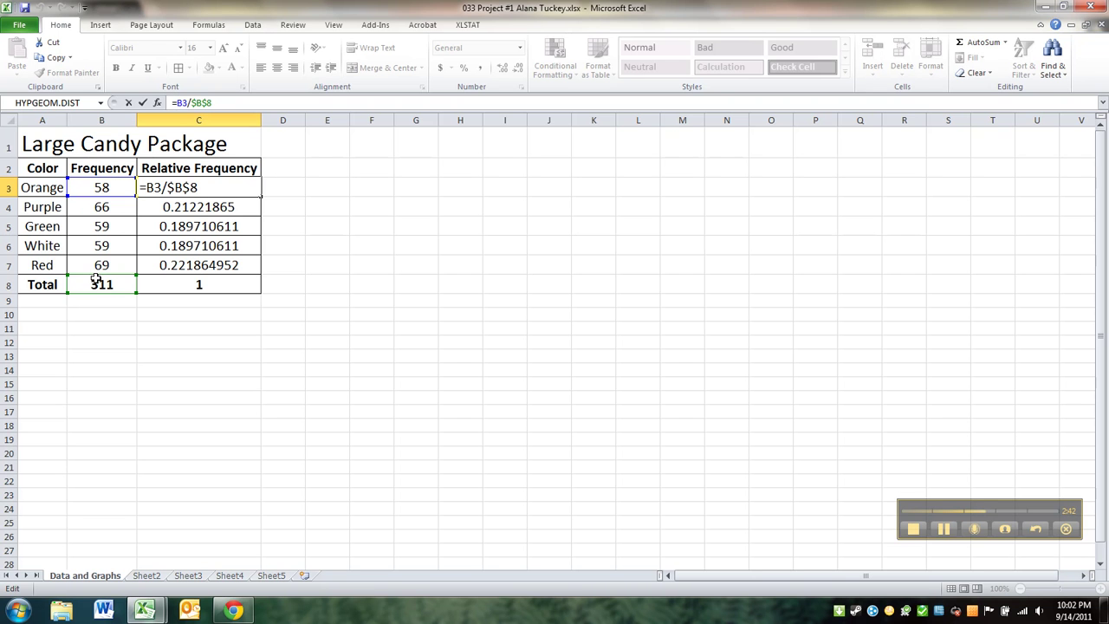
key(Return)
key(Down)
key(Down)
key(Down)
key(Down)
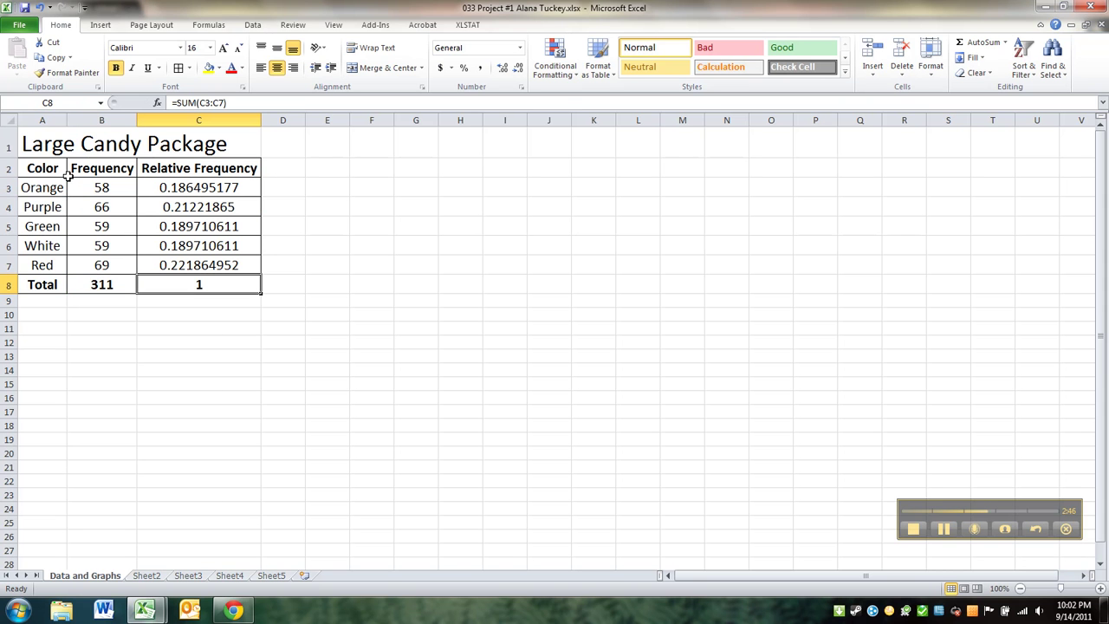
Enter the title "Smaller Candy Package" in cell F1 for the second candy table.
click(387, 151)
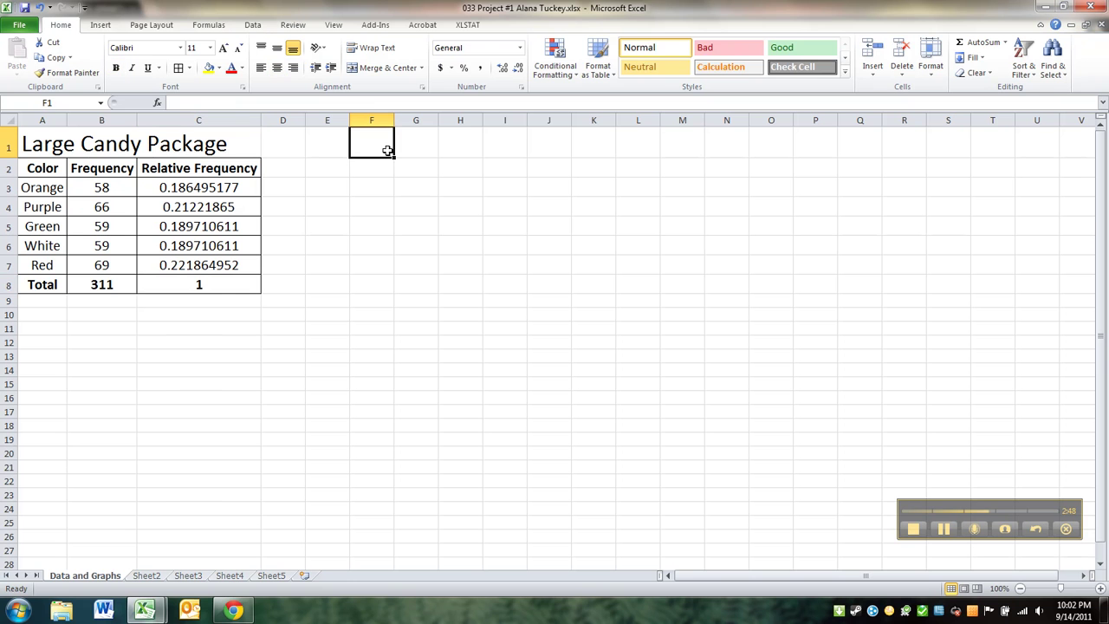
text(Smaller)
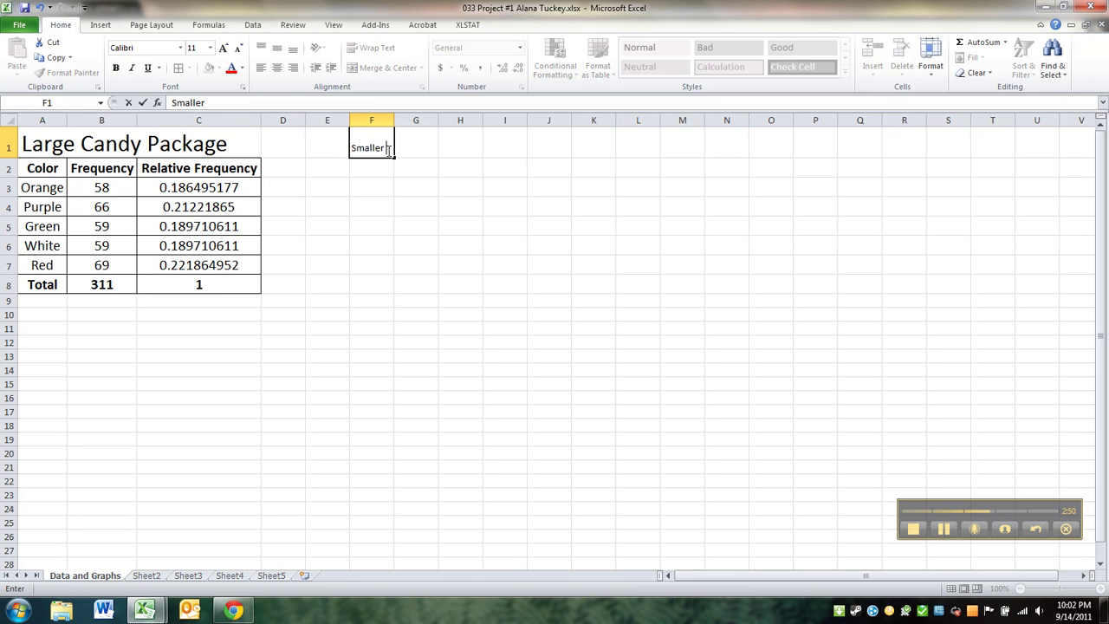
key(Return)
click(361, 145)
click(314, 106)
text(Candy Pac)
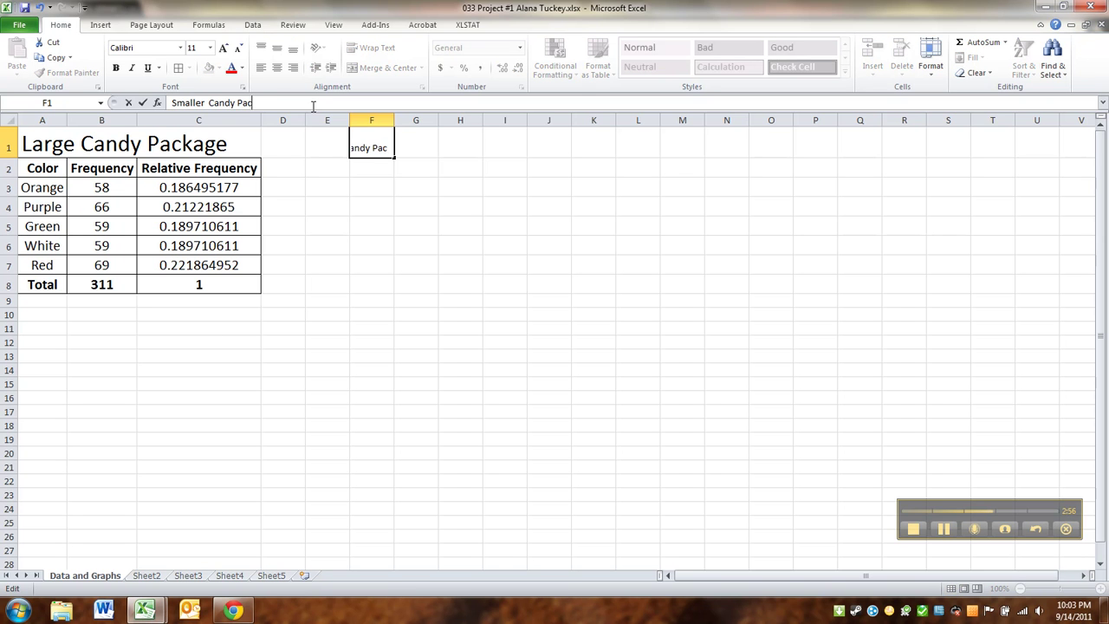
text(kage)
key(Return)
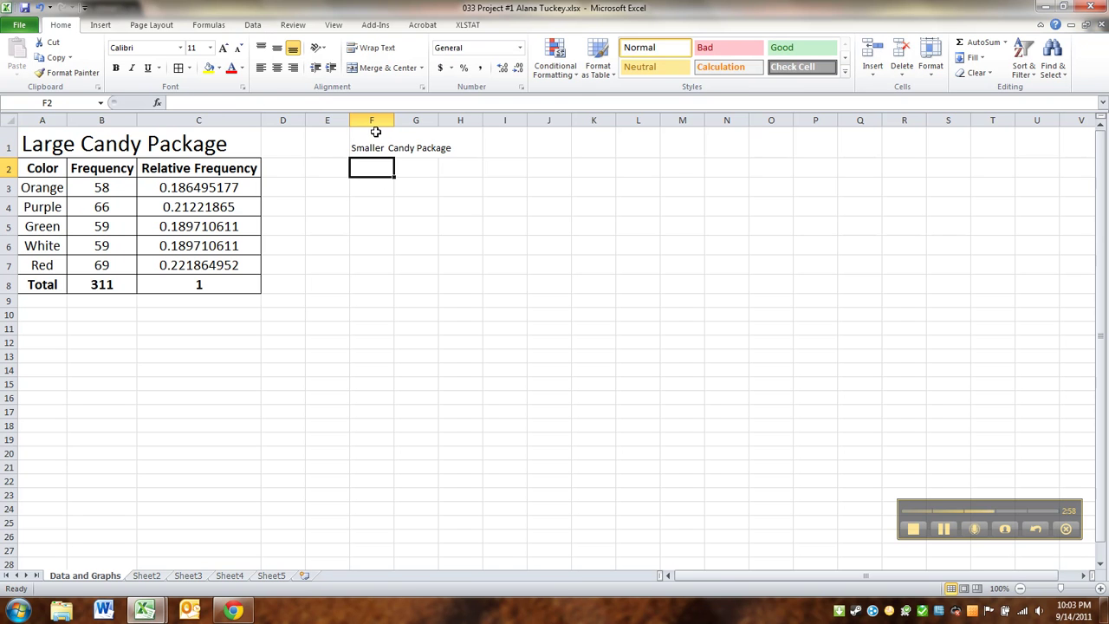
Set the font size of the "Smaller Candy Package" title in F1 to 26.
click(374, 132)
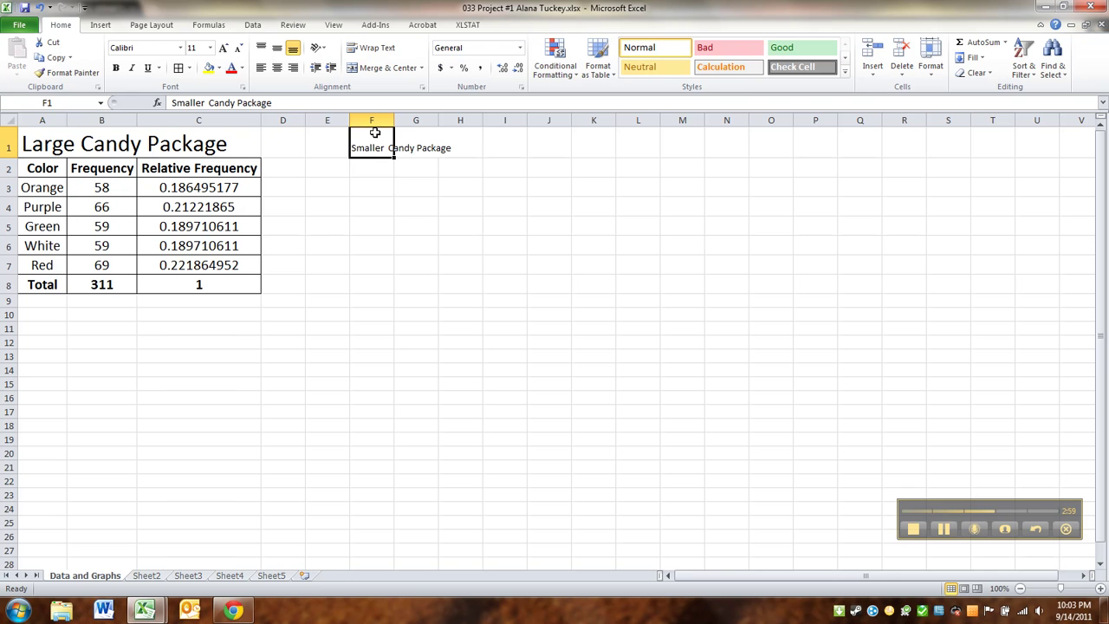
click(210, 47)
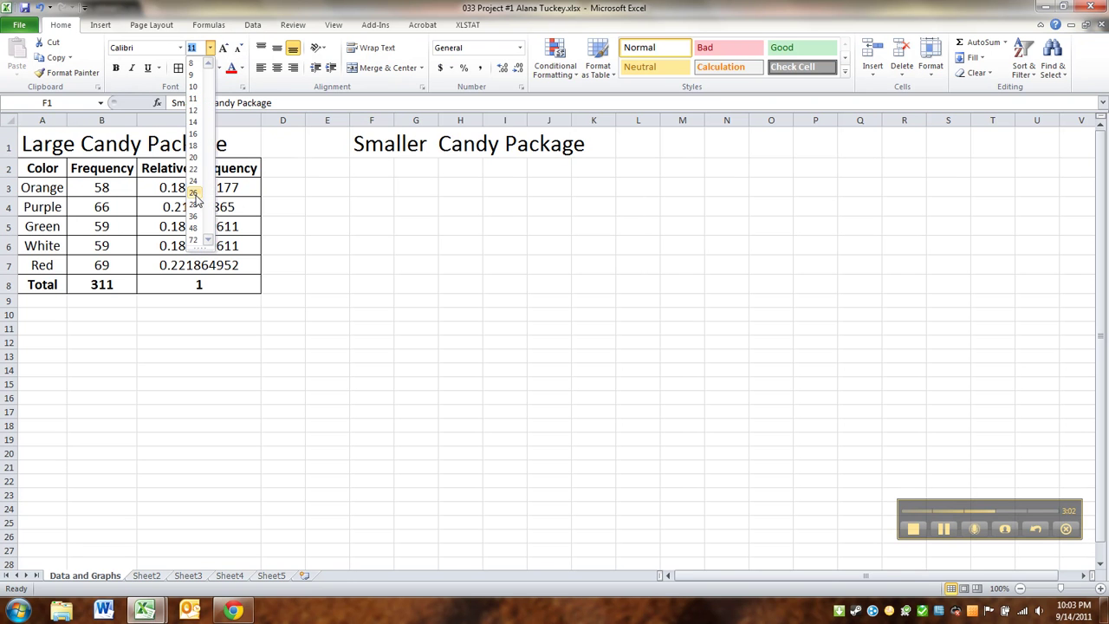
click(361, 193)
click(408, 204)
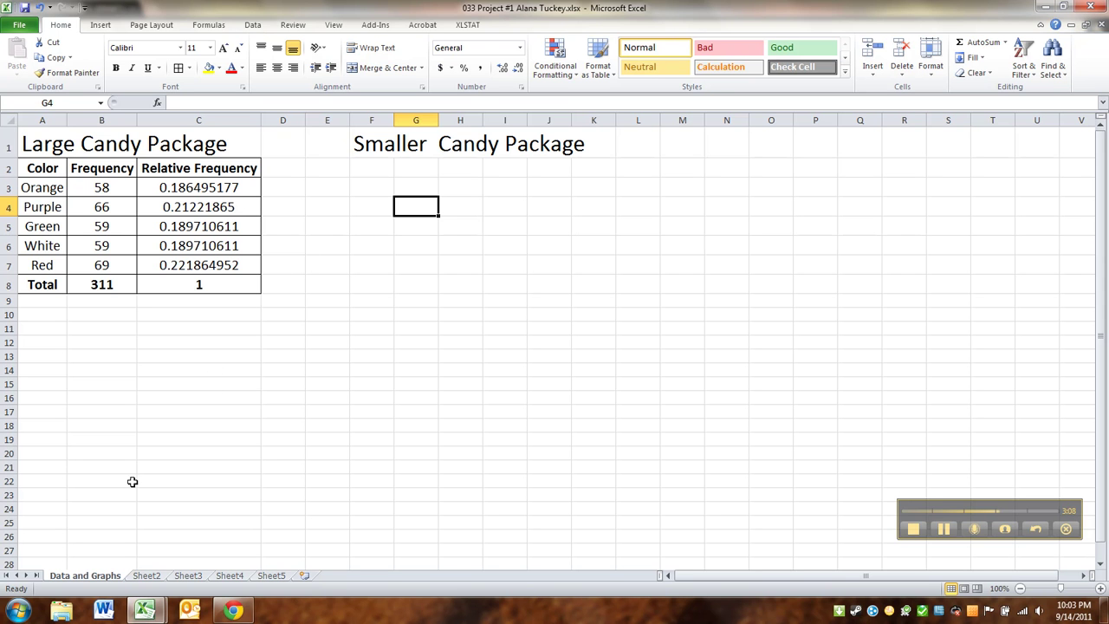
Switch to the project instructions in Chrome and review the Step 3 requirements on creating graphs.
click(232, 610)
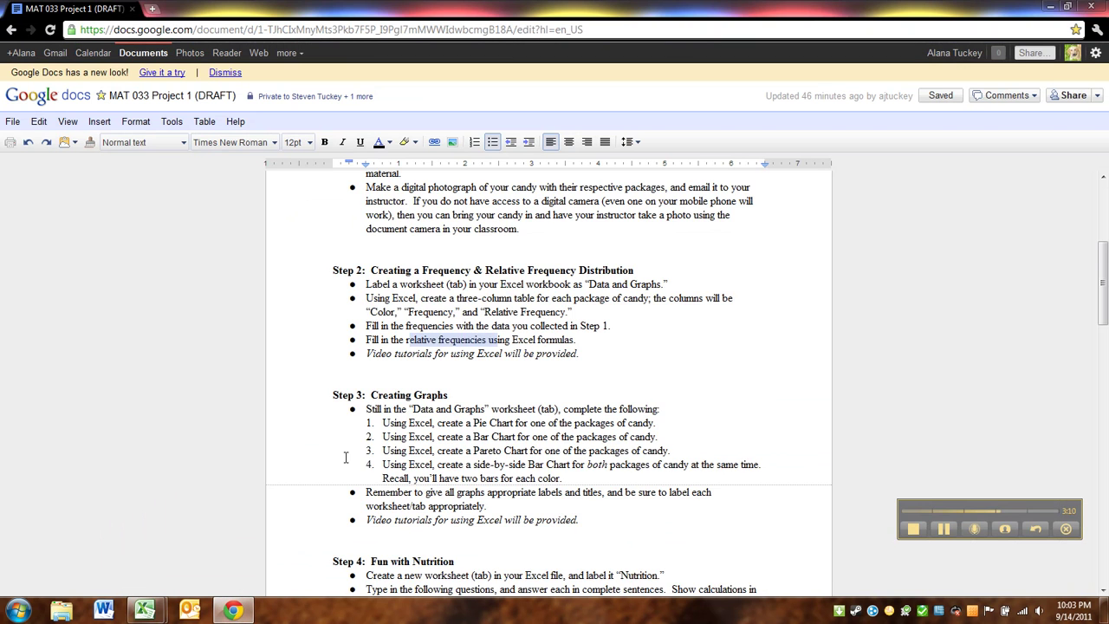
click(414, 410)
scroll(414, 412, down, 3)
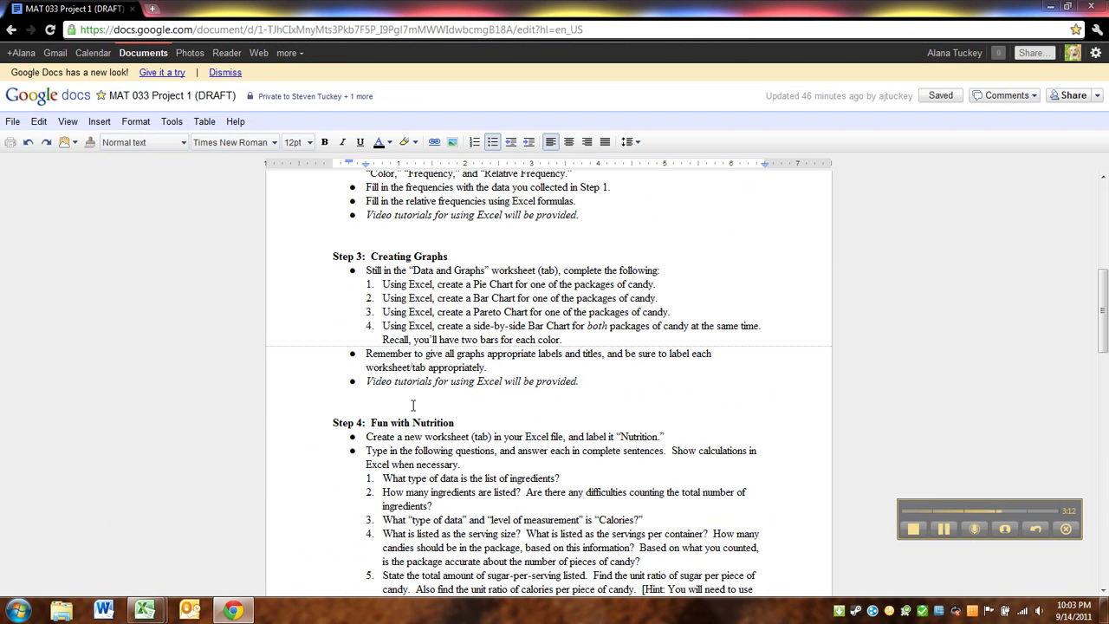
click(394, 285)
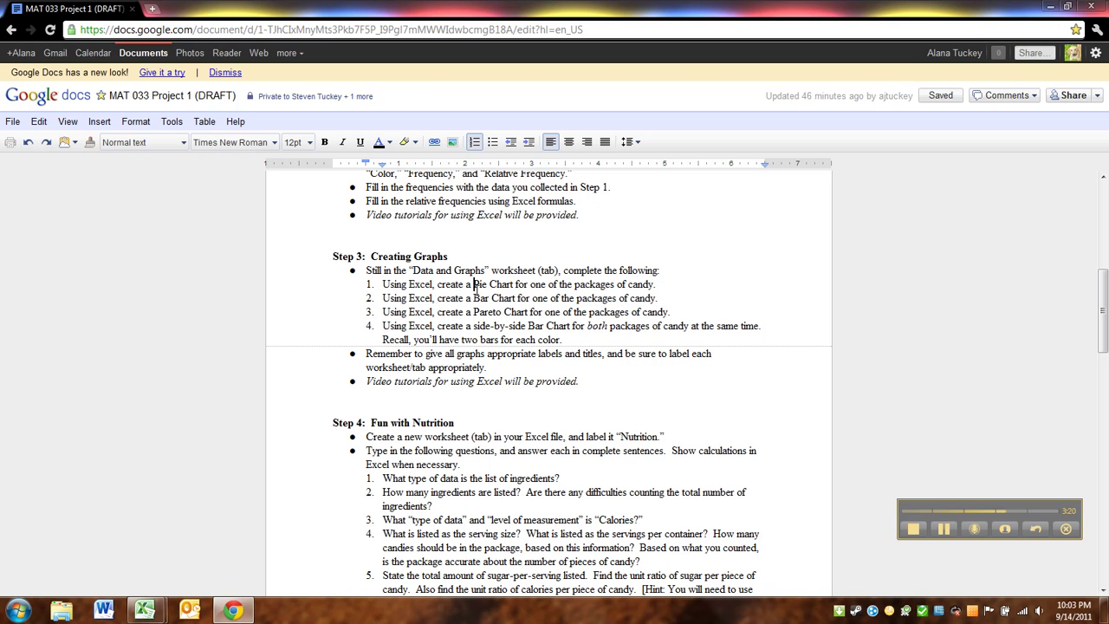
Return to the workbook in Excel and insert a basic 2-D pie chart from the colors and frequencies in A3:B7.
click(234, 611)
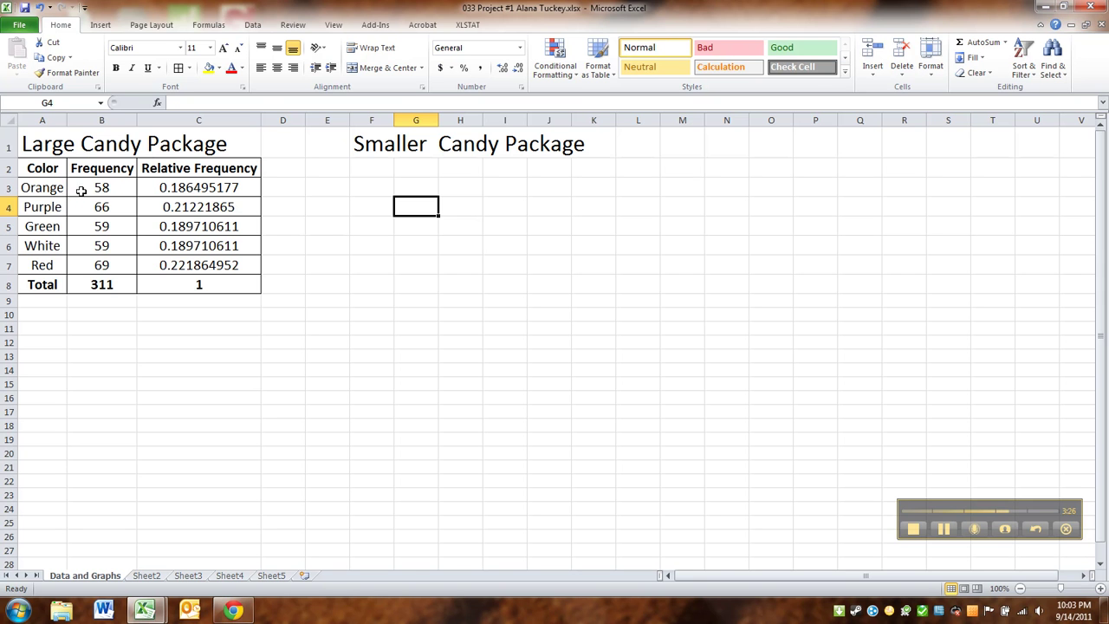
drag(65, 188, 83, 267)
click(940, 530)
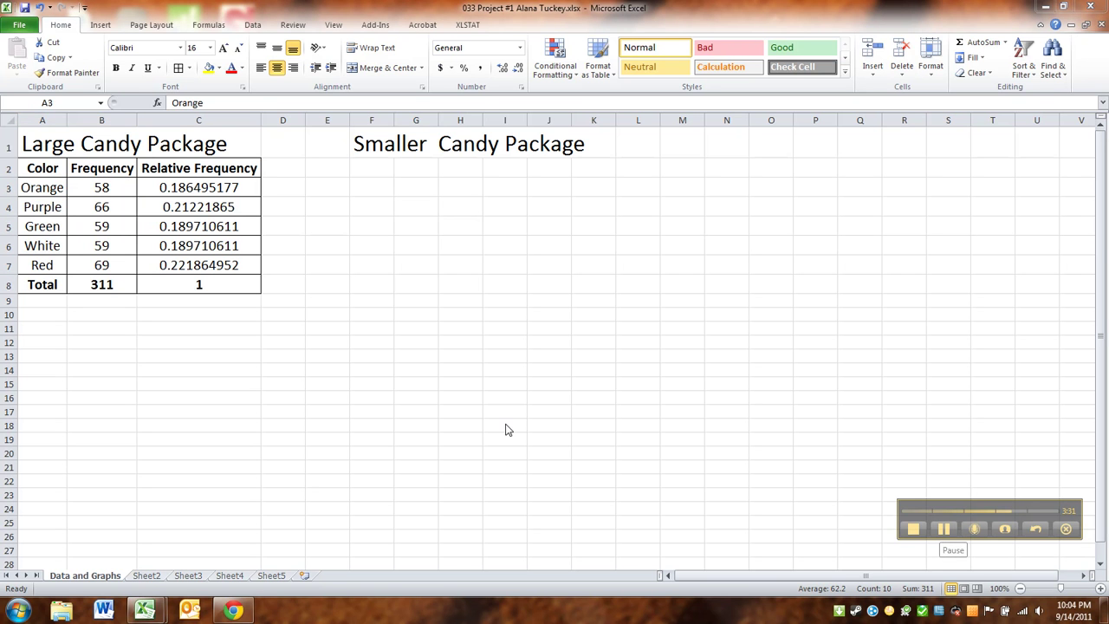
click(54, 192)
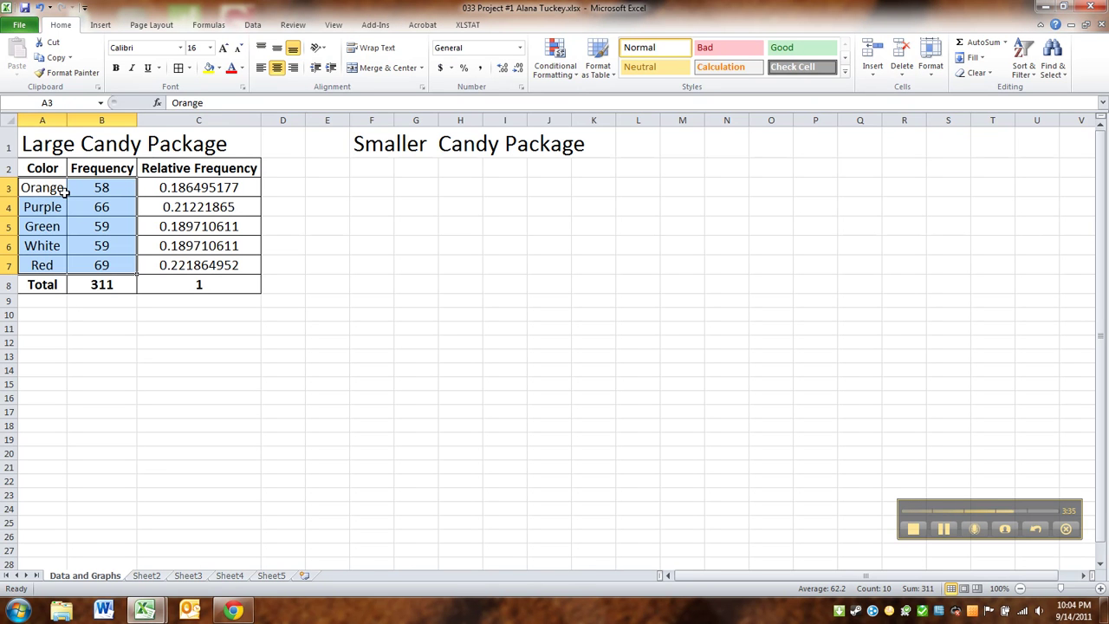
click(100, 25)
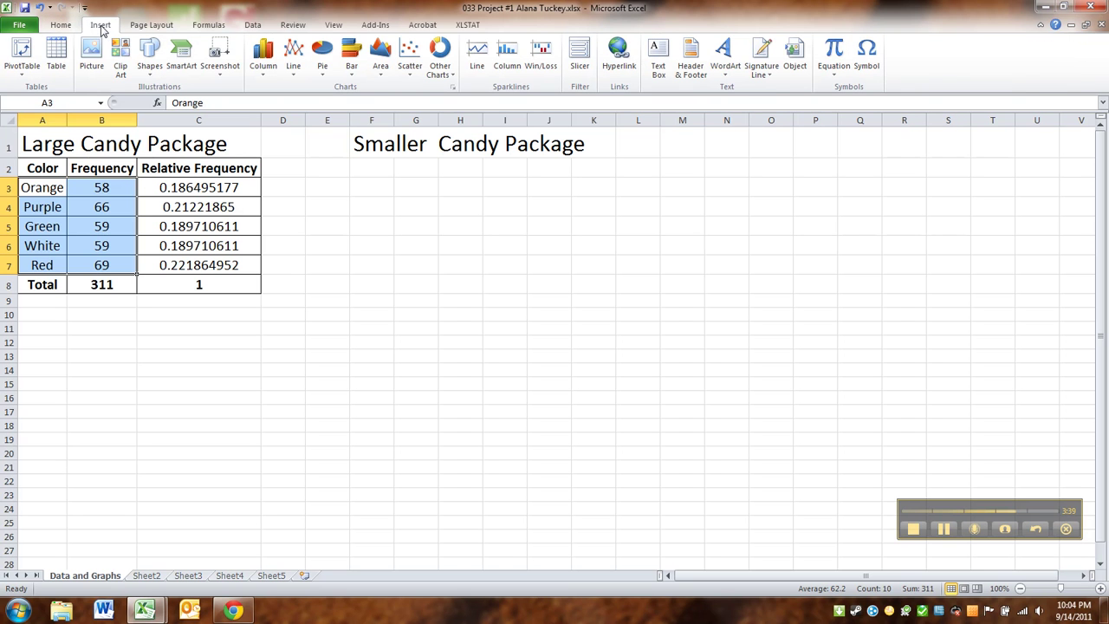
click(324, 58)
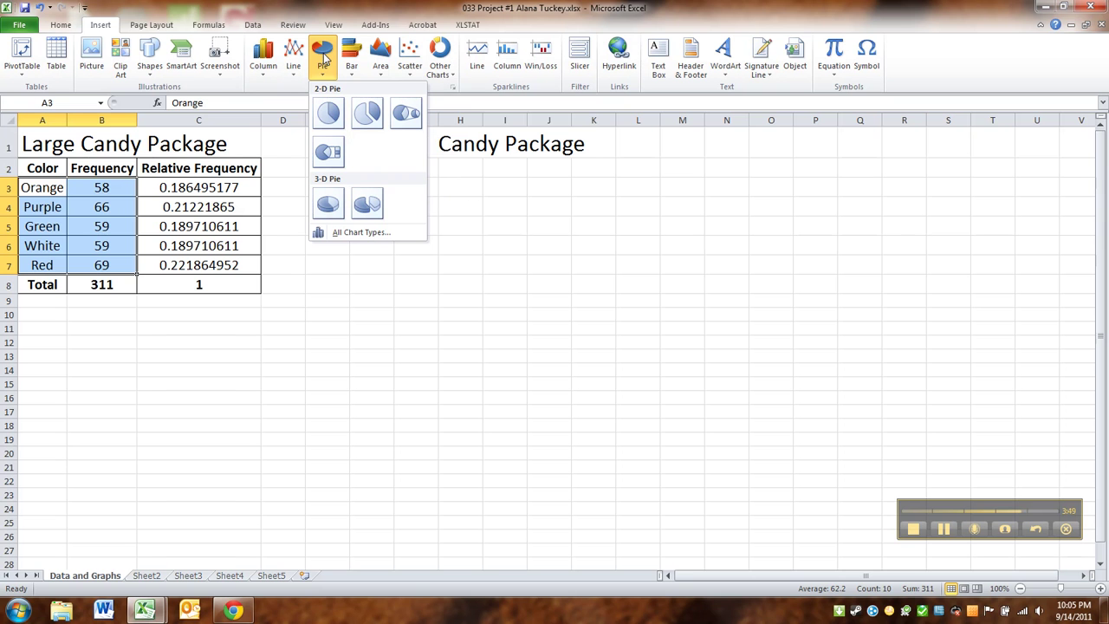
click(334, 118)
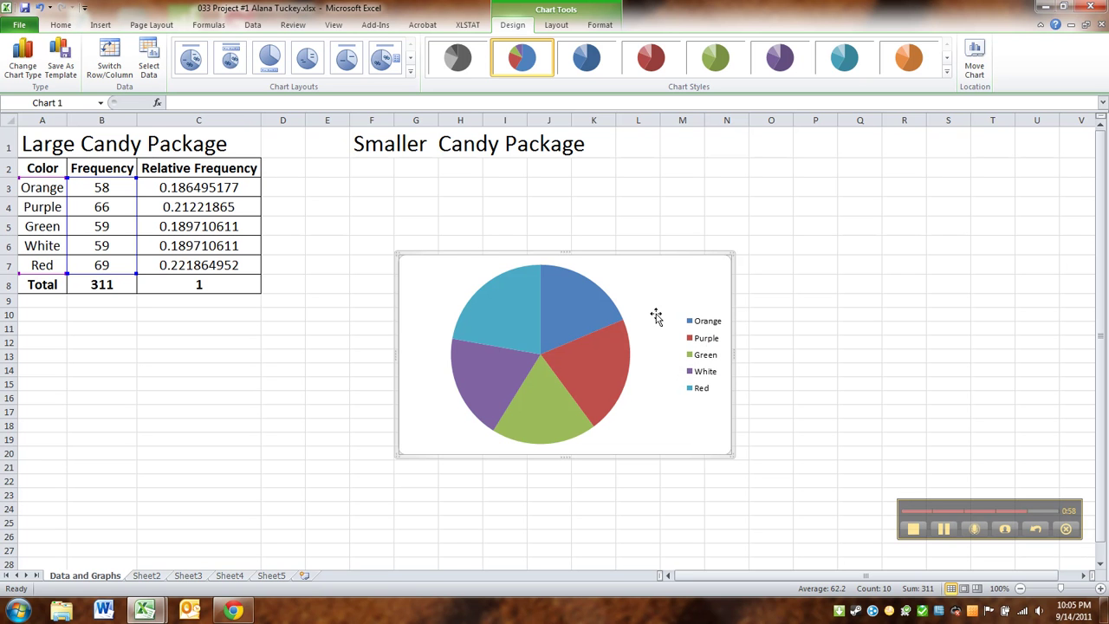
Add data labels to the slices of the candy color pie chart.
mouse_move(563, 319)
mouse_move(602, 300)
click(587, 376)
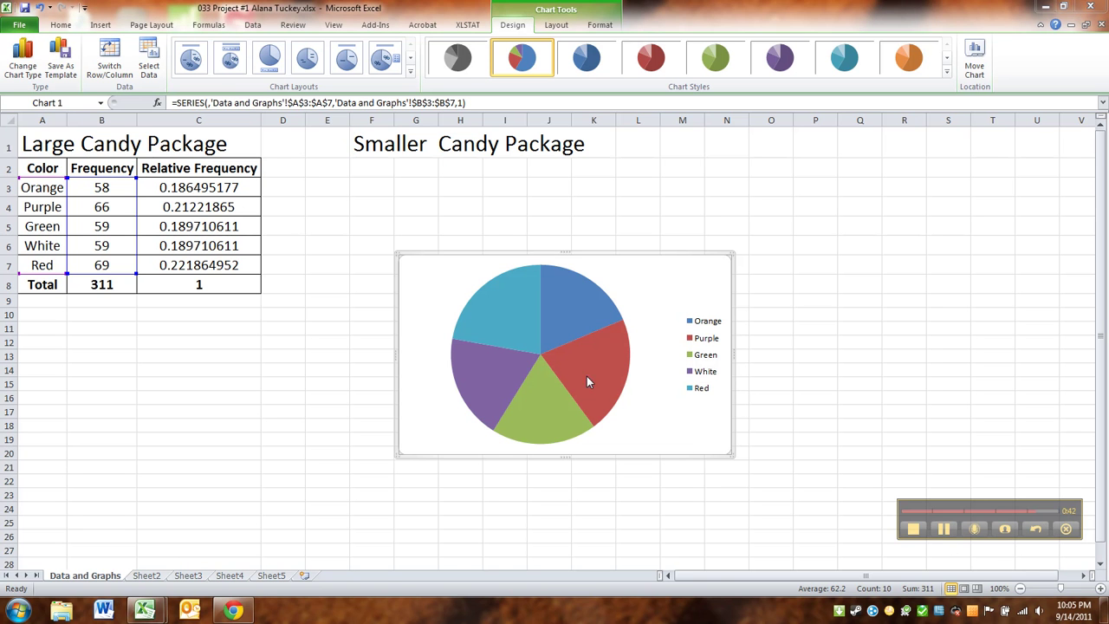
right_click(565, 309)
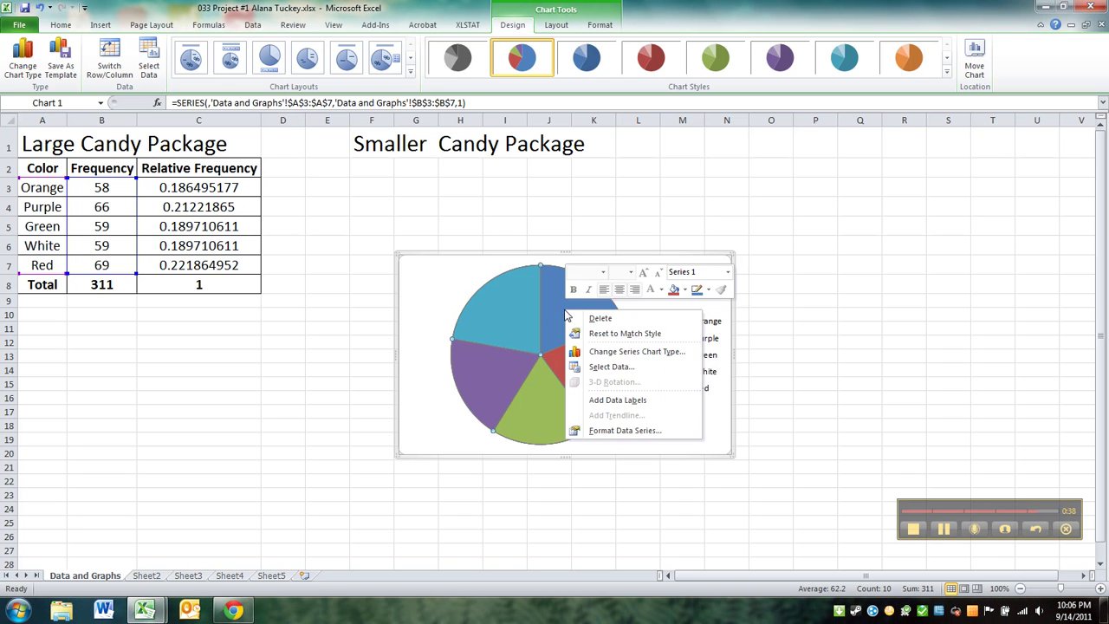
click(616, 400)
Format the pie chart's data labels to show category name and percentage instead of value.
mouse_move(587, 400)
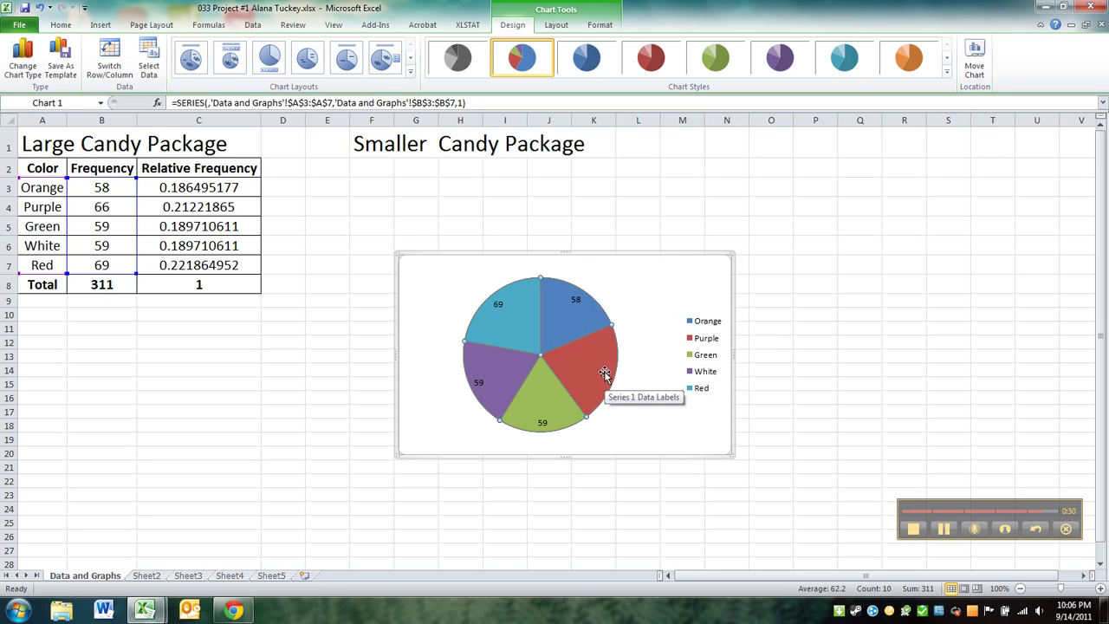
right_click(604, 371)
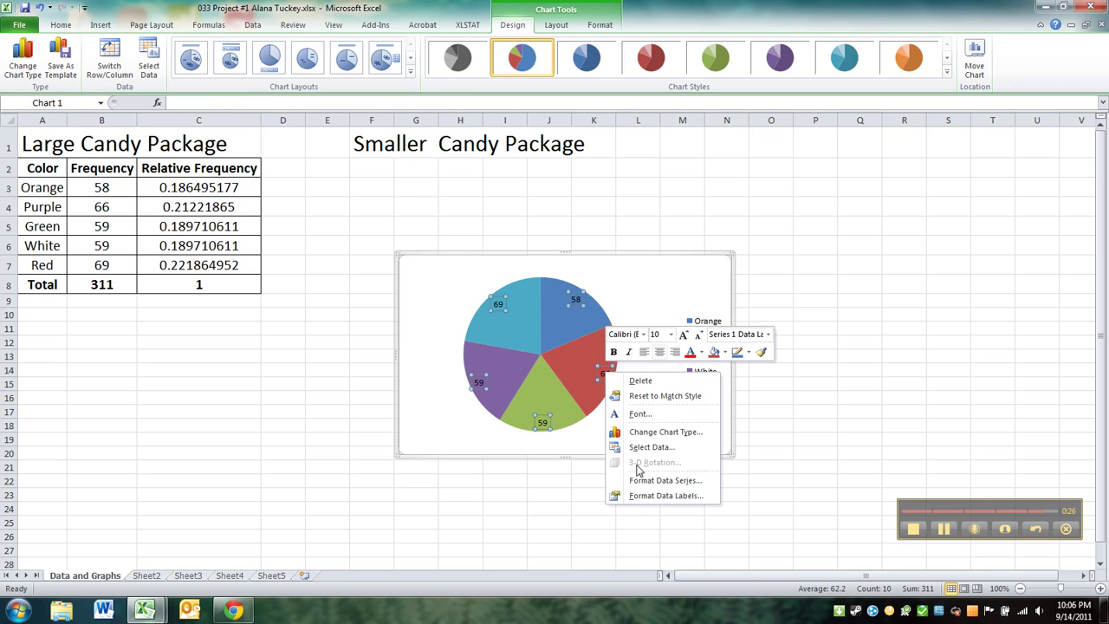
click(644, 495)
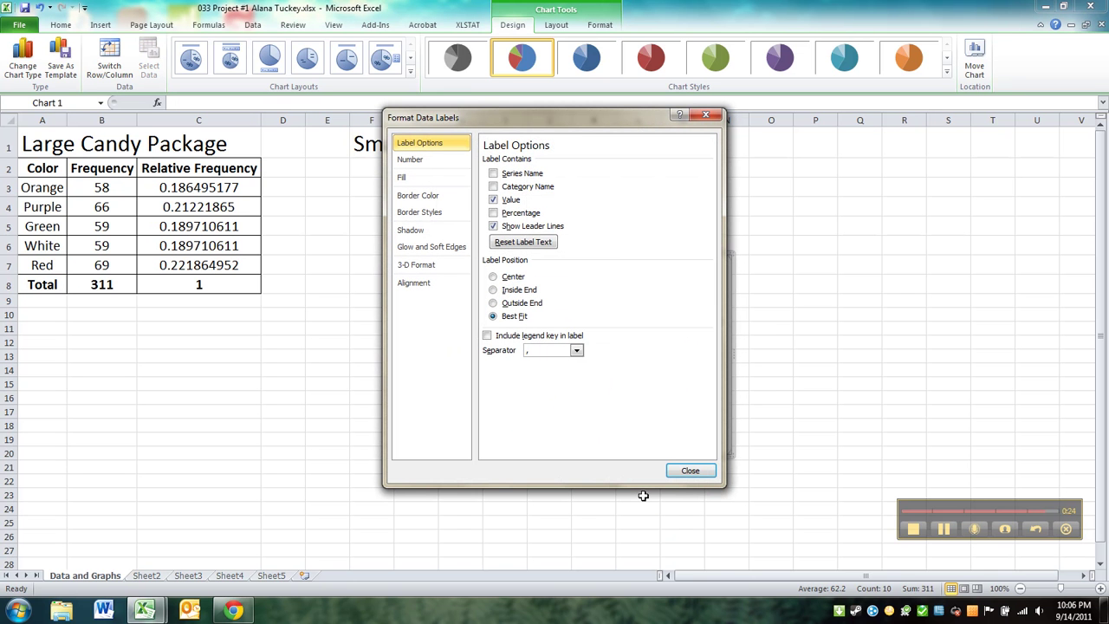
click(493, 213)
click(492, 213)
click(691, 471)
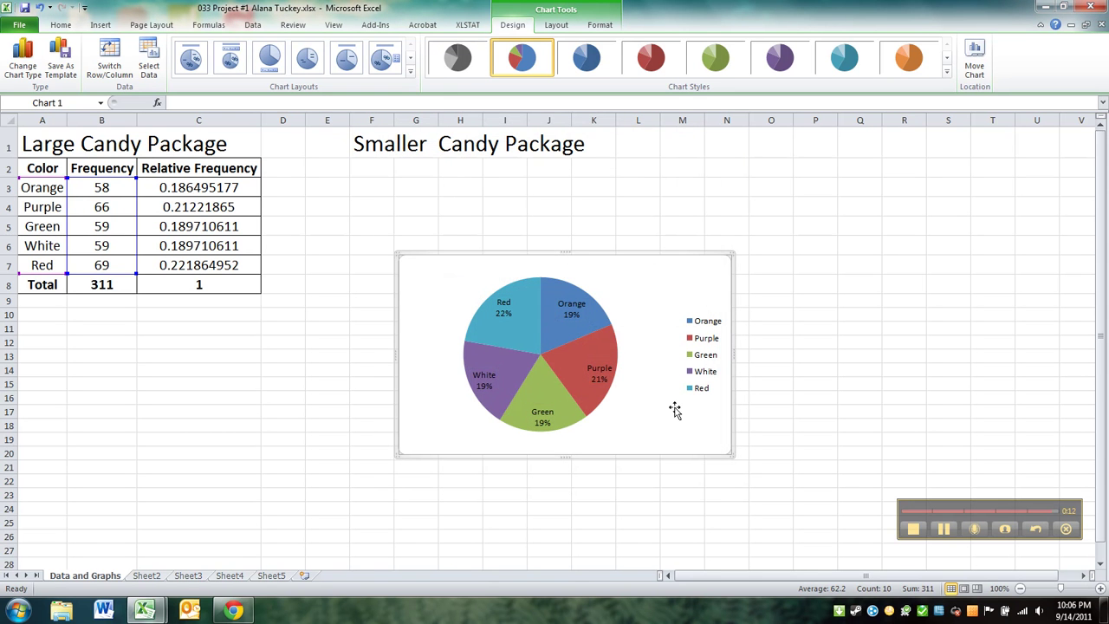